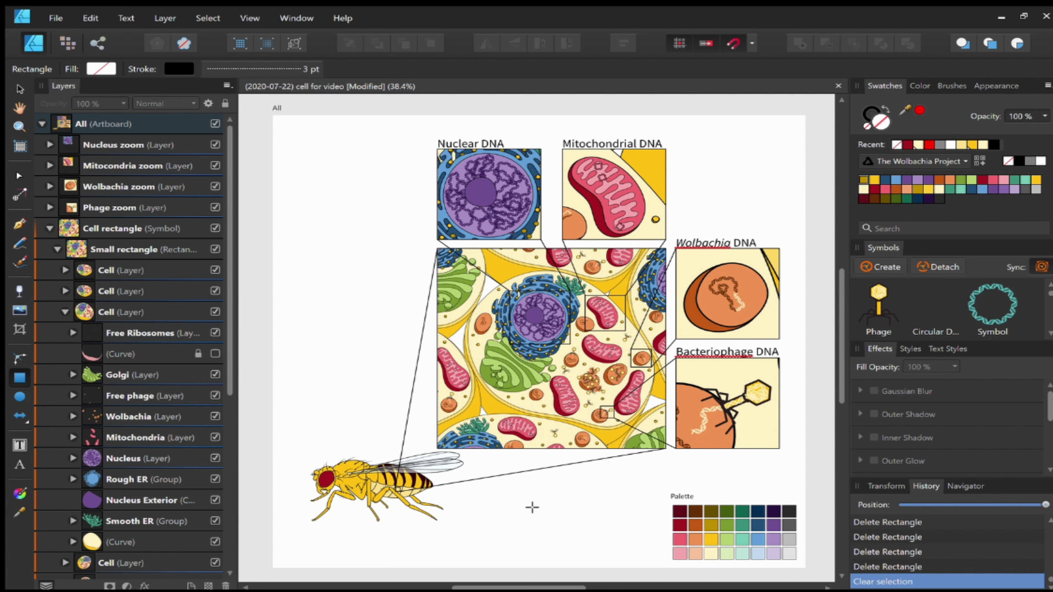
Step: Draw a small square below the cell illustration, duplicate it and move the copy directly beside the original
{"action": "left_click_drag", "start_coordinate": [531, 505], "coordinate": [544, 524]}
{"action": "left_click", "coordinate": [18, 89]}
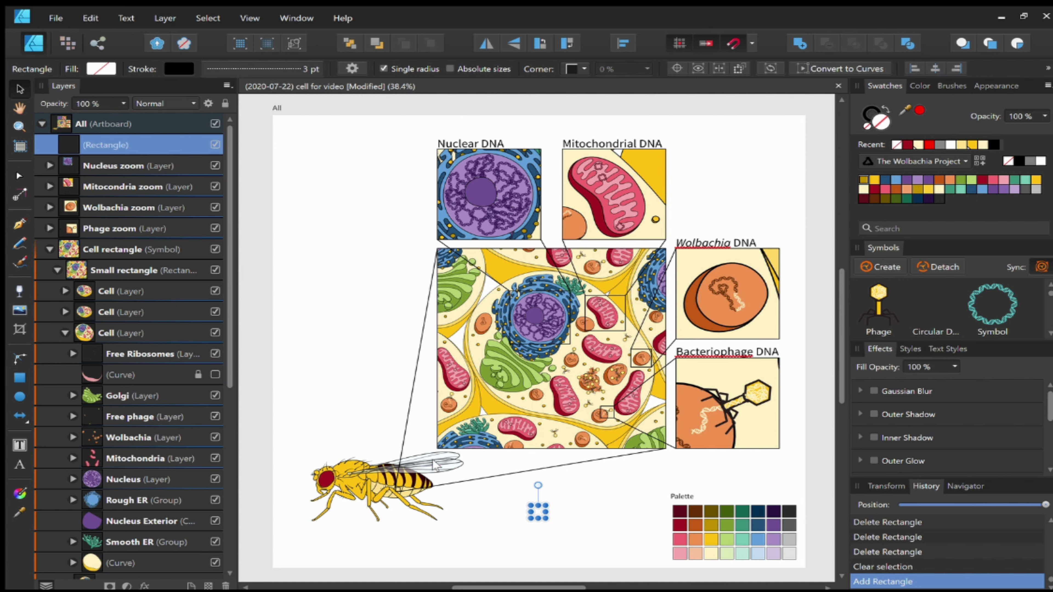
{"action": "key", "text": "ctrl+j"}
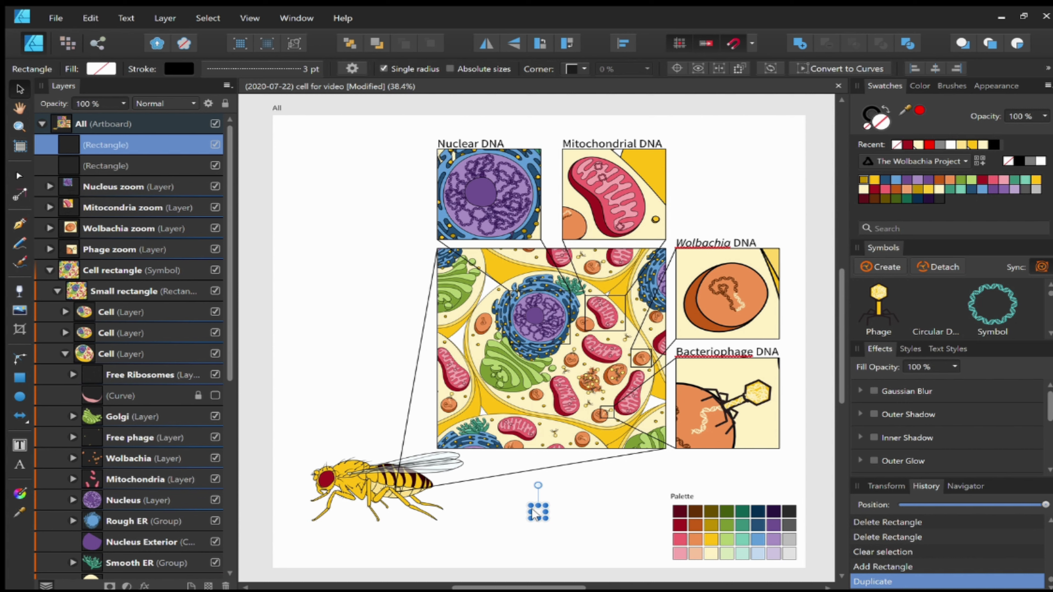
{"action": "left_click_drag", "start_coordinate": [532, 510], "coordinate": [552, 512]}
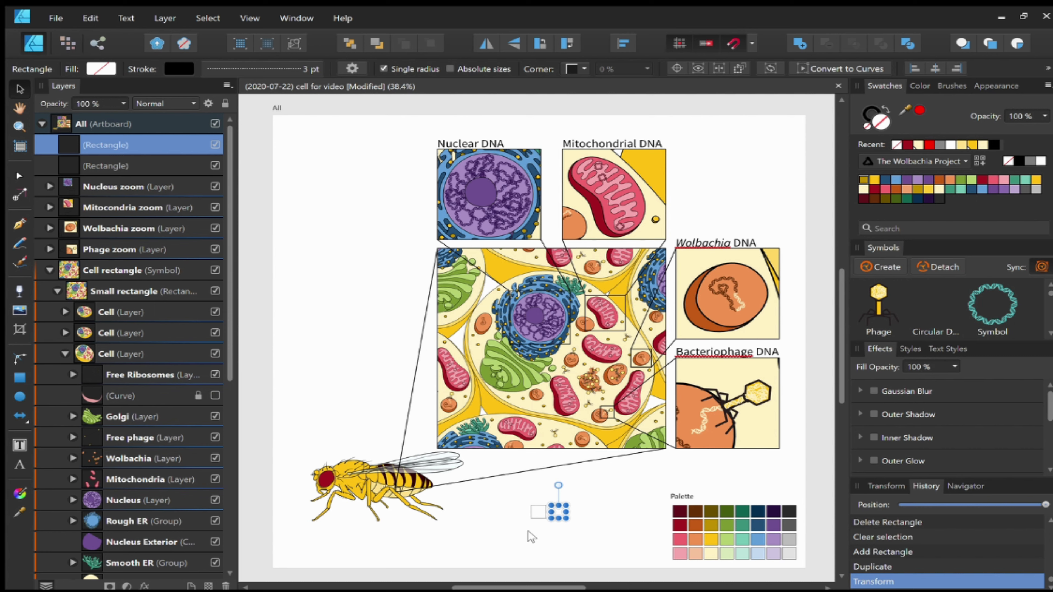
Step: Repeat the offset duplication five times to extend the row of evenly spaced squares
{"action": "key", "text": "ctrl+j"}
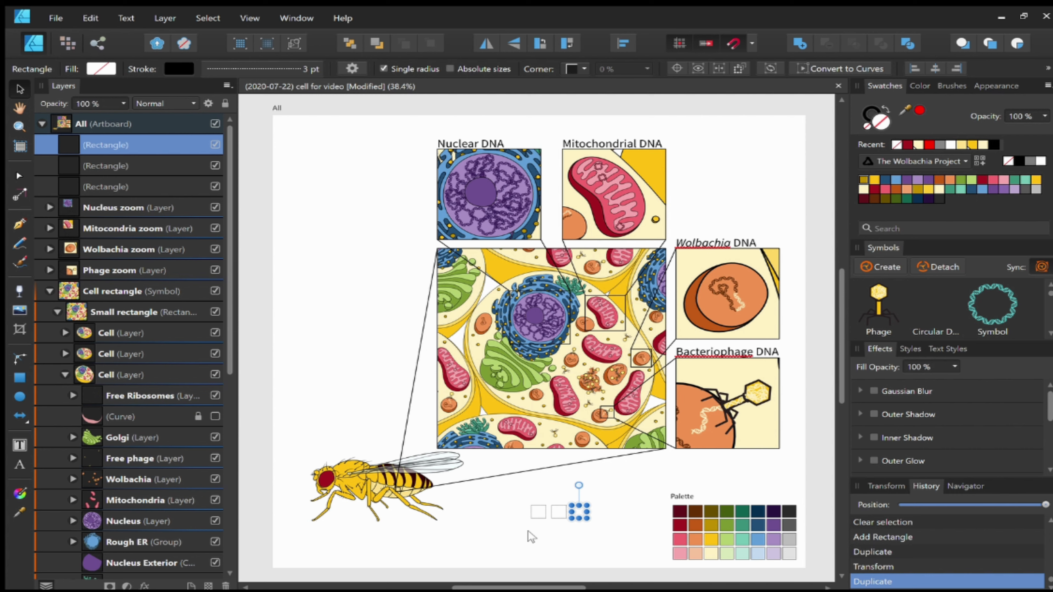
{"action": "key", "text": "ctrl+j"}
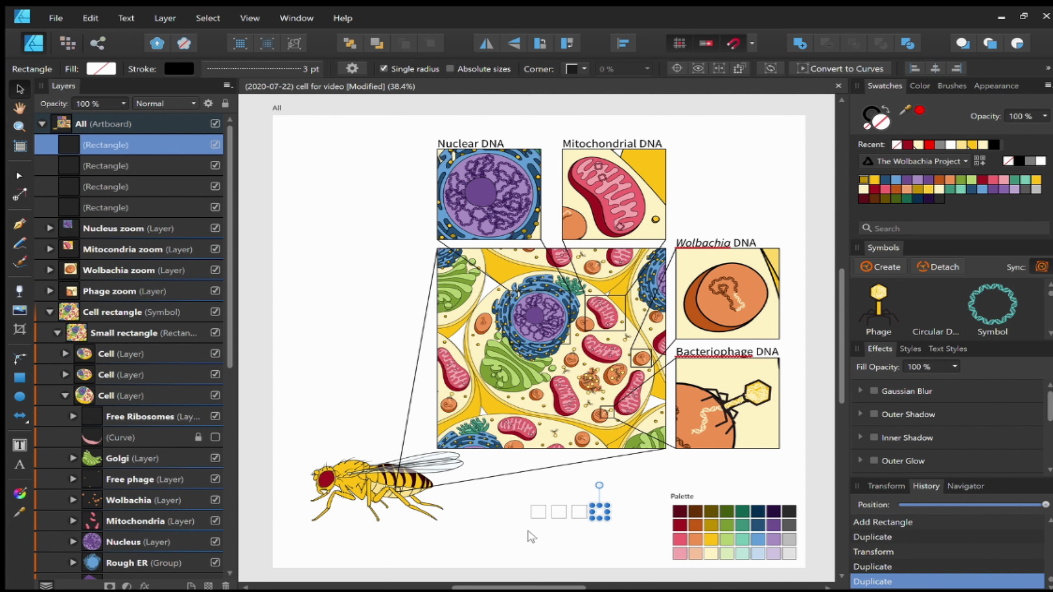
{"action": "key", "text": "ctrl+j"}
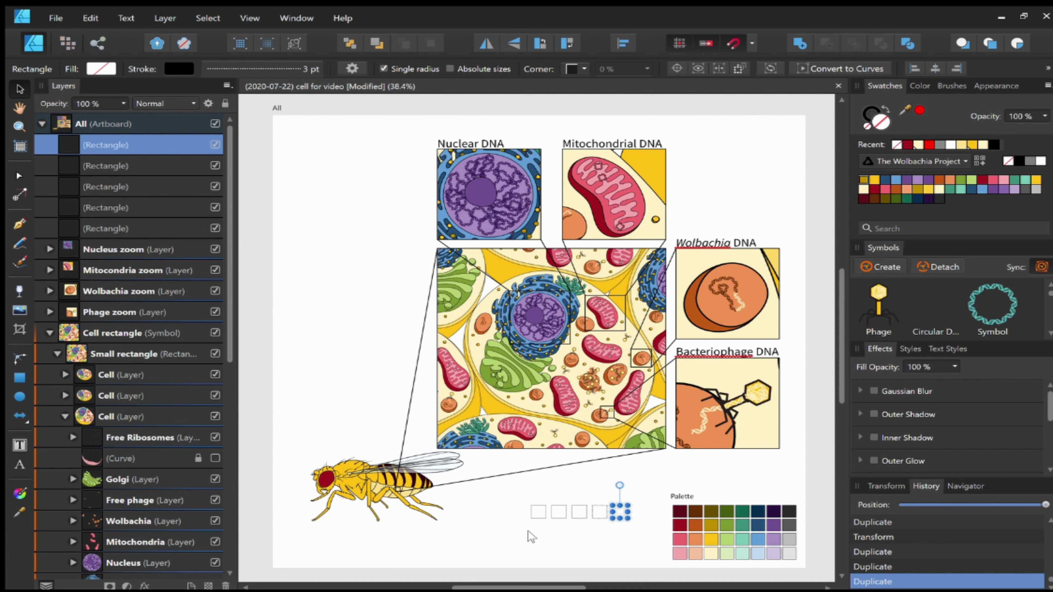
{"action": "key", "text": "ctrl+j"}
{"action": "key", "text": "ctrl+j"}
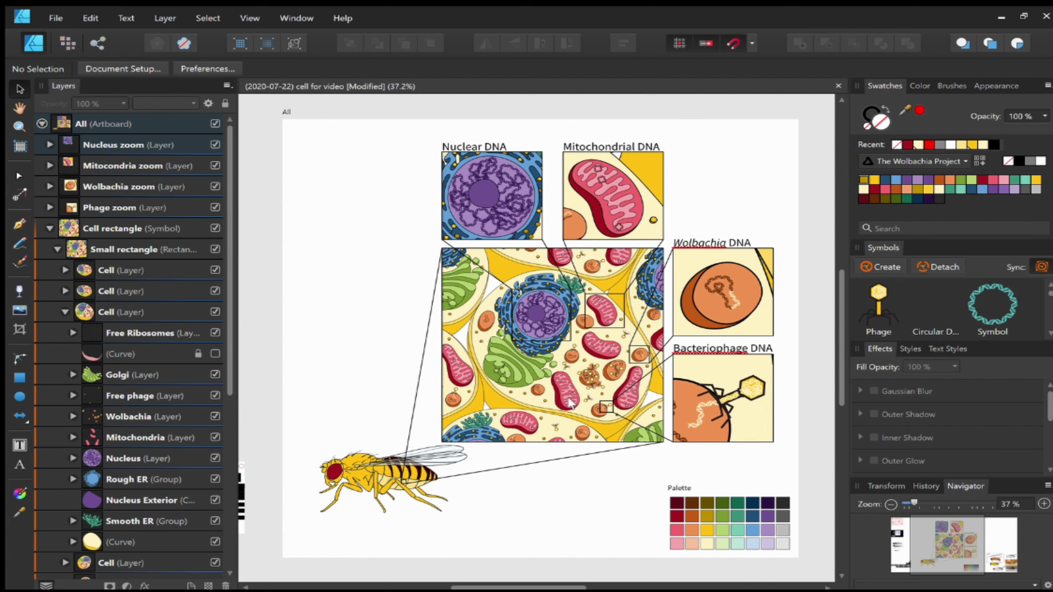
Step: Examine the small DNA rings inside the lower mitochondrion of the central cell up close
{"action": "scroll", "coordinate": [570, 402], "scroll_direction": "up", "scroll_amount": 10}
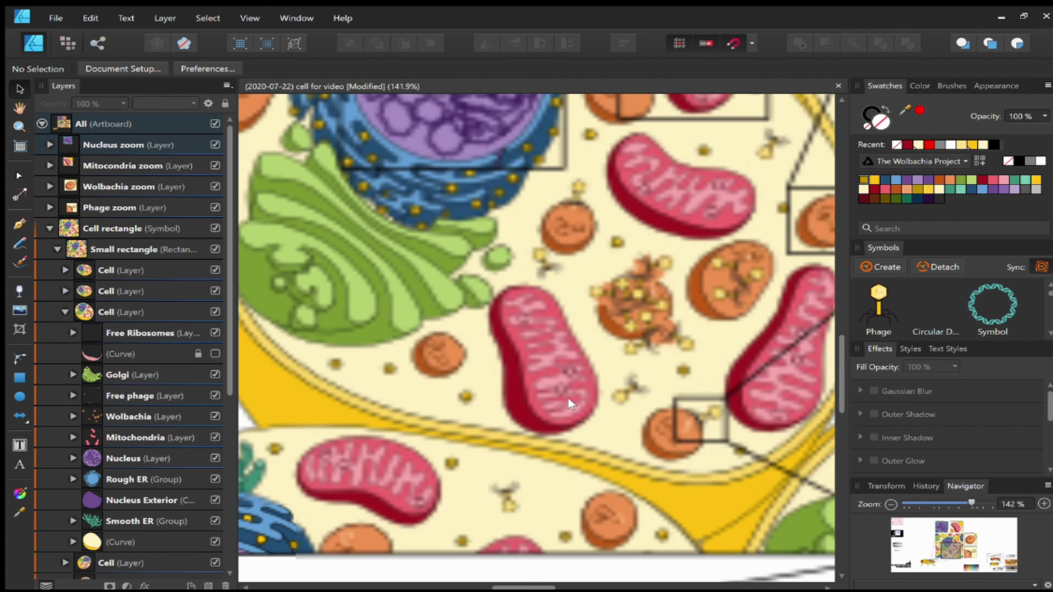
{"action": "scroll", "coordinate": [570, 403], "scroll_direction": "up", "scroll_amount": 5}
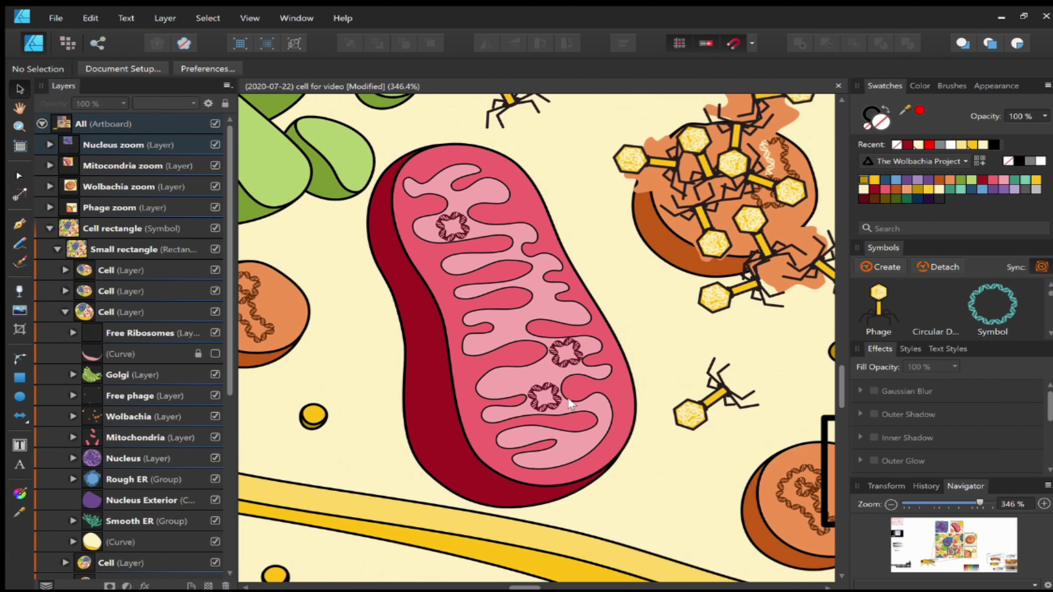
{"action": "scroll", "coordinate": [570, 403], "scroll_direction": "down", "scroll_amount": 2}
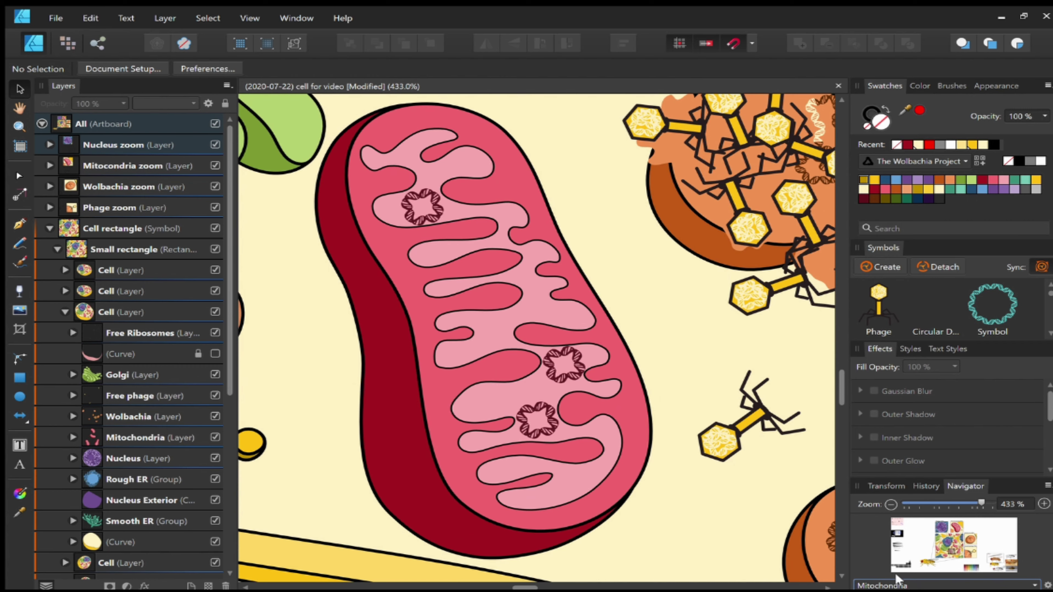
{"action": "scroll", "coordinate": [709, 477], "scroll_direction": "down", "scroll_amount": 5}
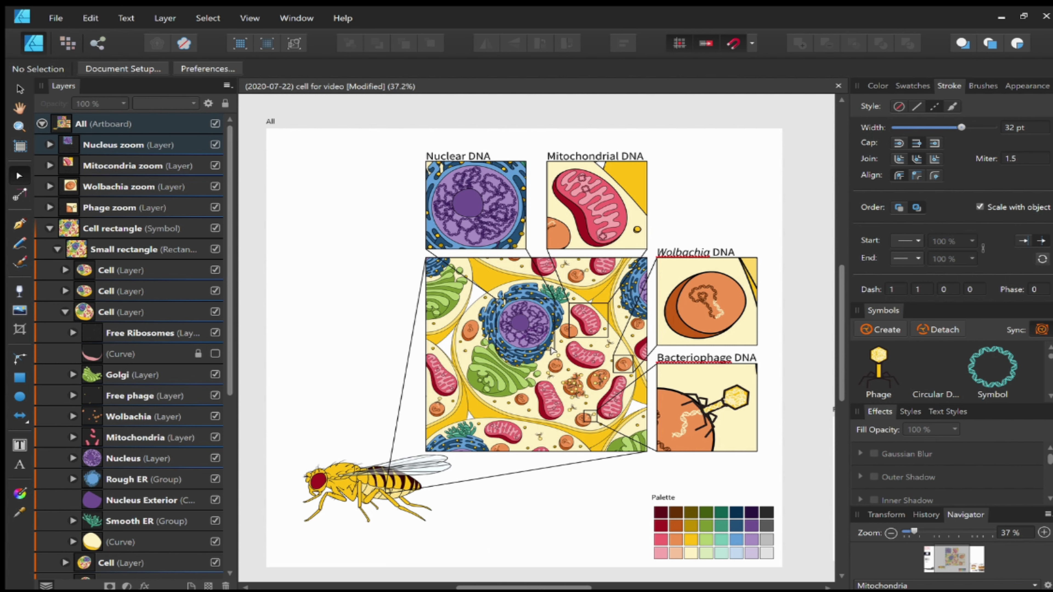
Step: Examine the DNA strands in the central cell's nucleus and the DNA rings in the boxed mitochondrion
{"action": "scroll", "coordinate": [551, 350], "scroll_direction": "up", "scroll_amount": 8}
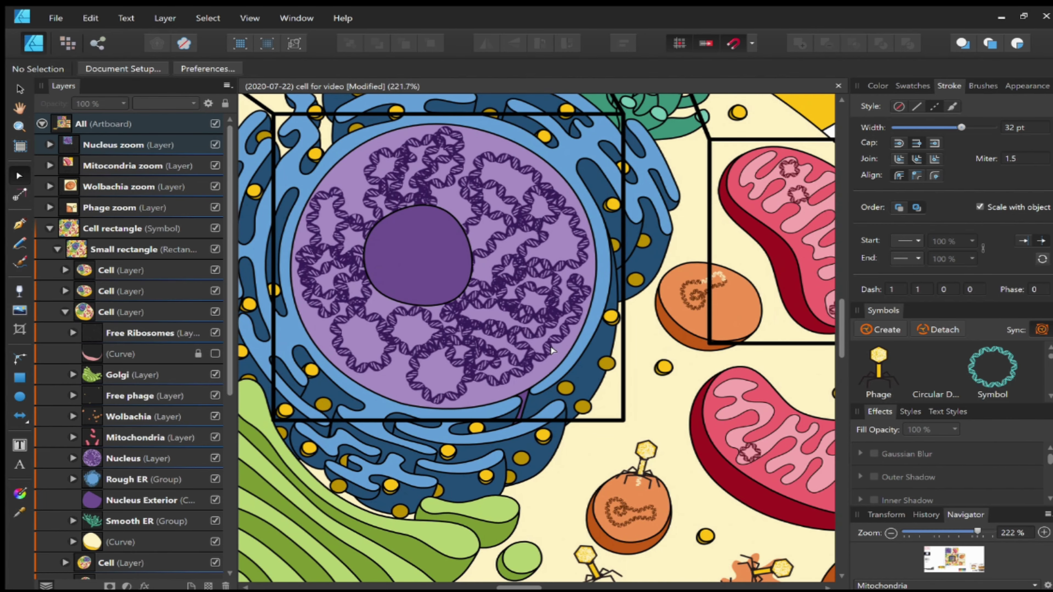
{"action": "scroll", "coordinate": [551, 350], "scroll_direction": "down", "scroll_amount": 2}
{"action": "scroll", "coordinate": [551, 351], "scroll_direction": "up", "scroll_amount": 4}
{"action": "scroll", "coordinate": [552, 350], "scroll_direction": "left", "scroll_amount": 4}
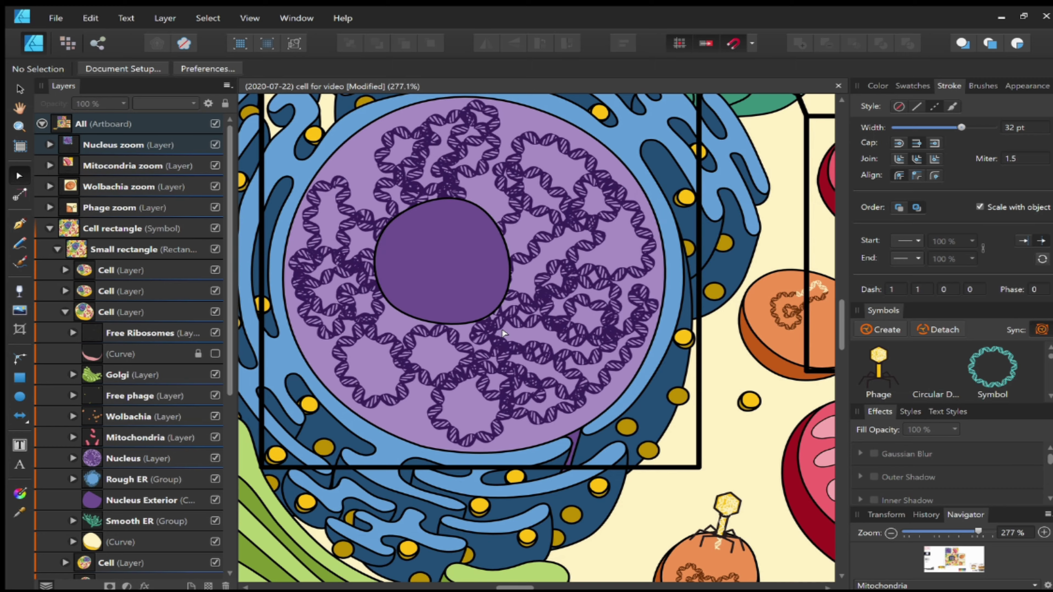
{"action": "scroll", "coordinate": [504, 332], "scroll_direction": "right", "scroll_amount": 4}
{"action": "scroll", "coordinate": [503, 332], "scroll_direction": "right", "scroll_amount": 4}
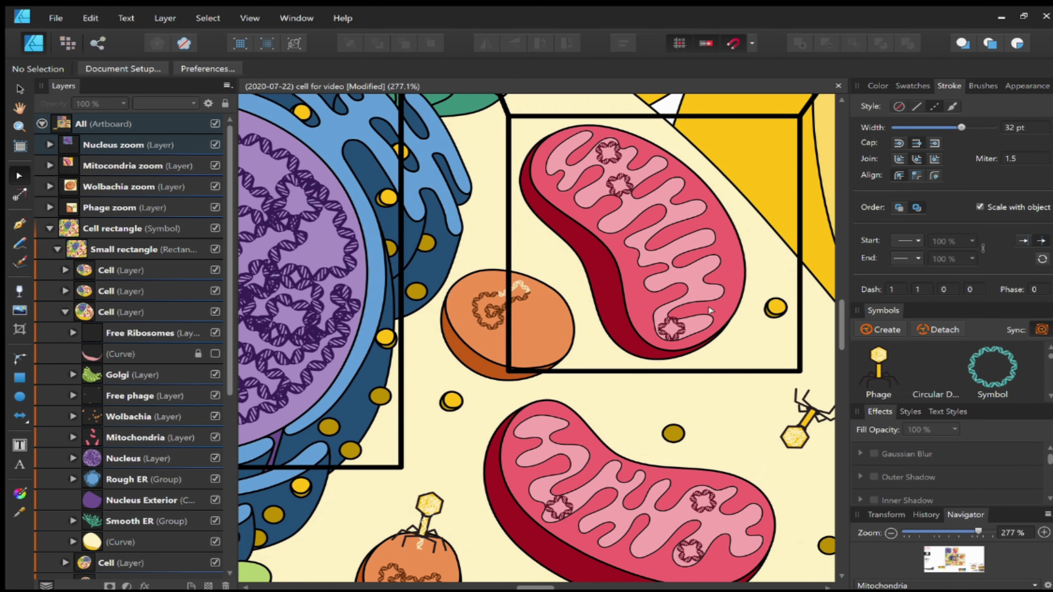
{"action": "scroll", "coordinate": [710, 310], "scroll_direction": "right", "scroll_amount": 4}
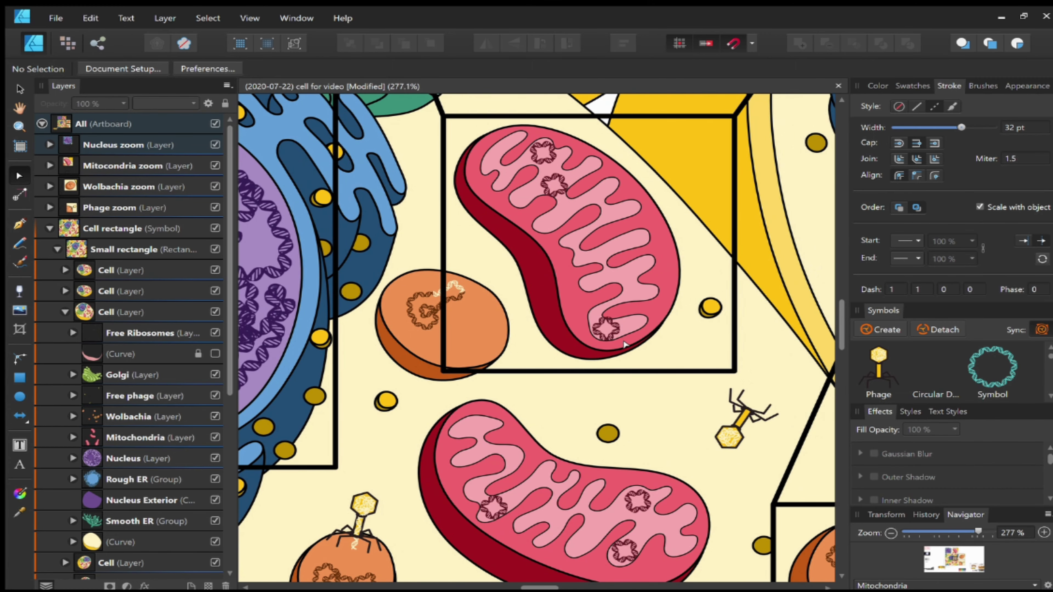
Step: Examine the DNA inside the Wolbachia bacteria and the boxed phage in the lower part of the cell
{"action": "scroll", "coordinate": [588, 401], "scroll_direction": "down", "scroll_amount": 2}
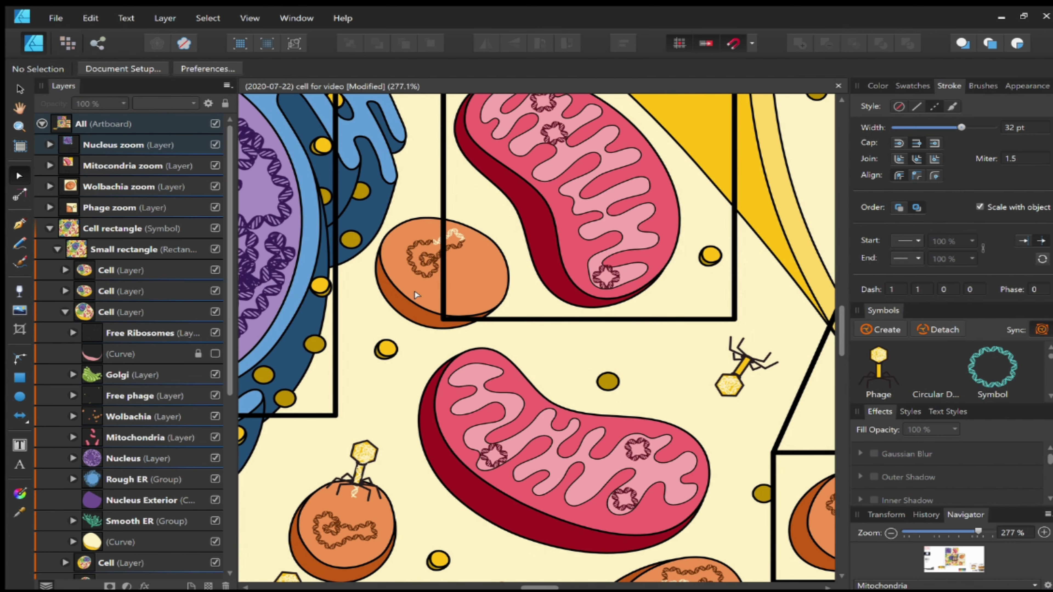
{"action": "scroll", "coordinate": [464, 441], "scroll_direction": "down", "scroll_amount": 5}
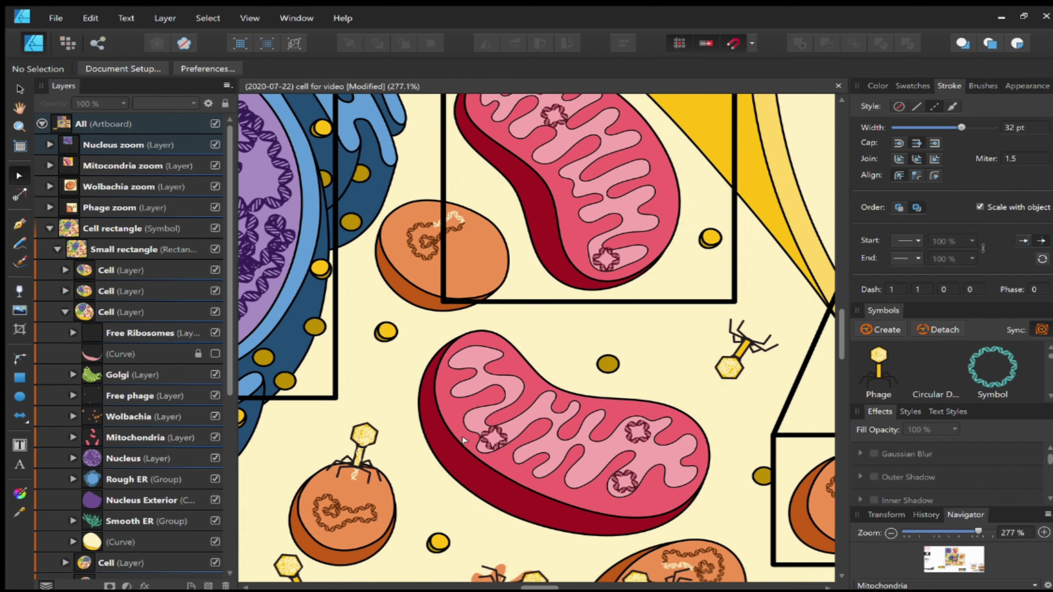
{"action": "scroll", "coordinate": [464, 441], "scroll_direction": "down", "scroll_amount": 5}
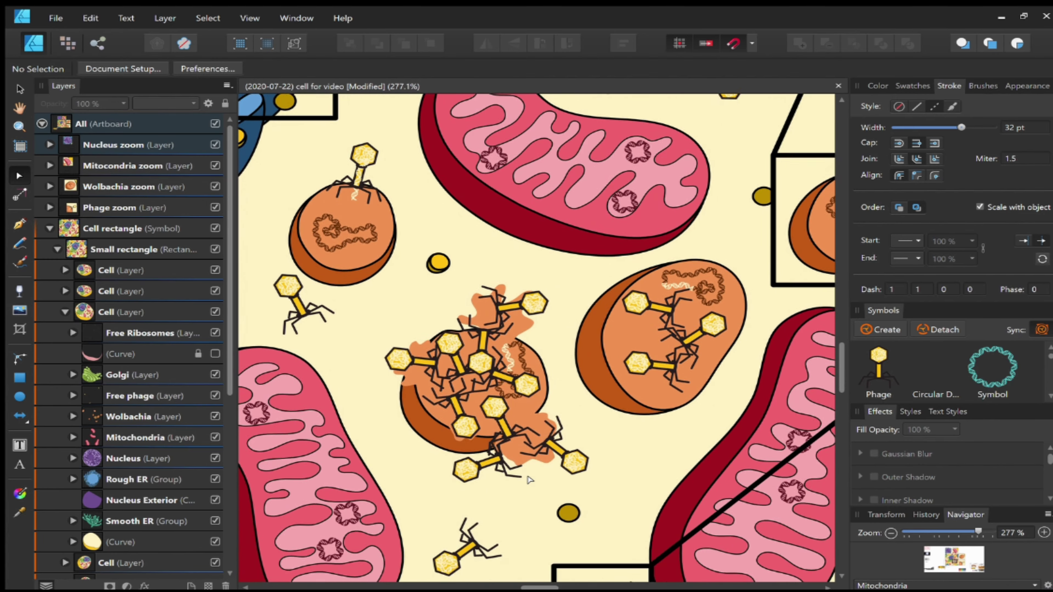
{"action": "scroll", "coordinate": [529, 480], "scroll_direction": "down", "scroll_amount": 8}
{"action": "scroll", "coordinate": [529, 480], "scroll_direction": "down", "scroll_amount": 1}
{"action": "scroll", "coordinate": [630, 455], "scroll_direction": "up", "scroll_amount": 5}
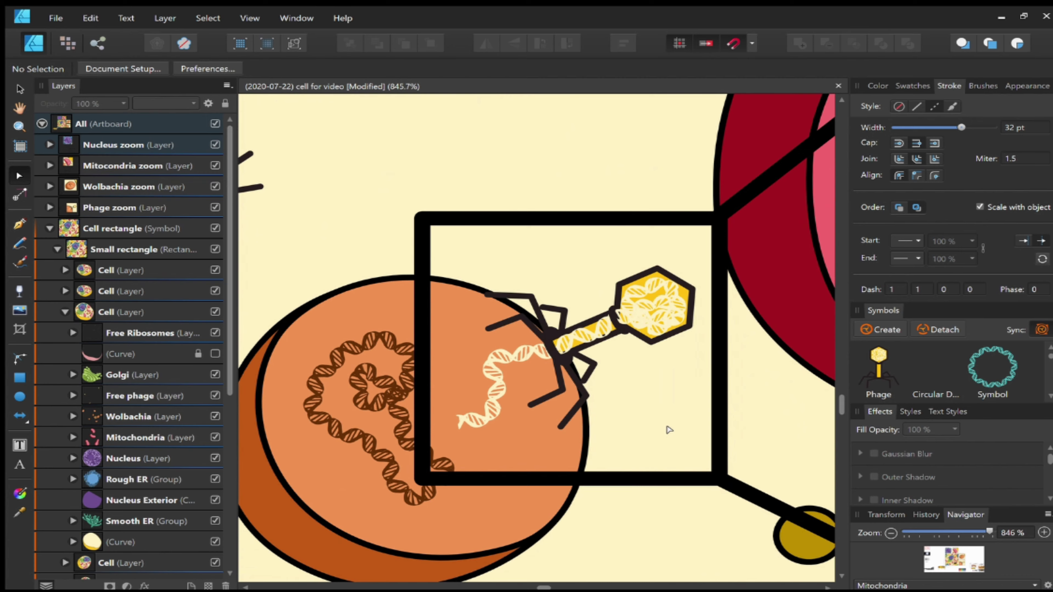
{"action": "scroll", "coordinate": [689, 416], "scroll_direction": "down", "scroll_amount": 6}
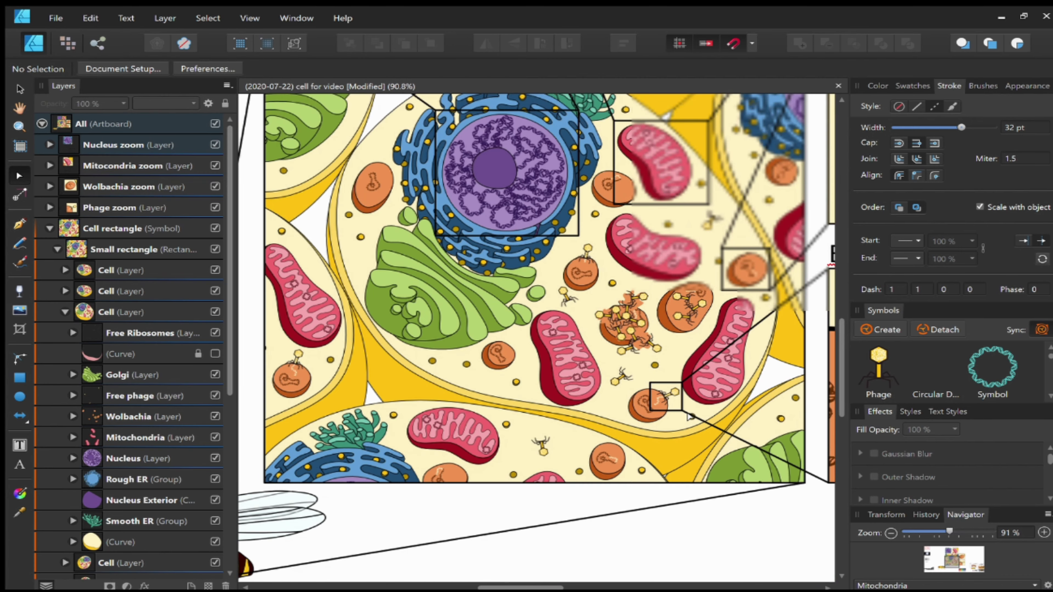
{"action": "scroll", "coordinate": [688, 416], "scroll_direction": "down", "scroll_amount": 1}
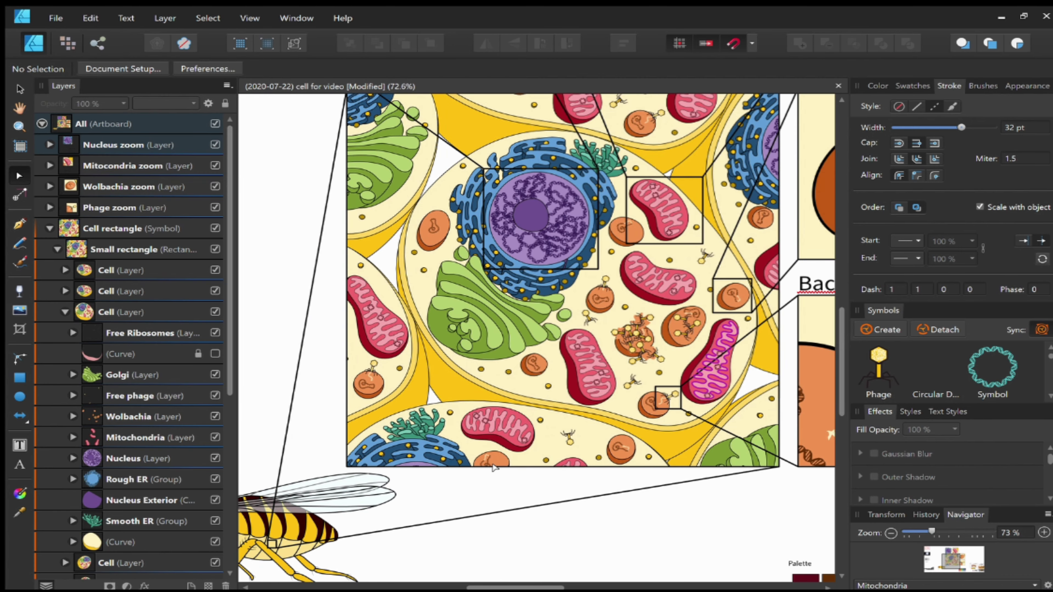
Step: Locate the DNA artboard and select the white double-helix shapes in its lower corner
{"action": "scroll", "coordinate": [493, 468], "scroll_direction": "down", "scroll_amount": 1}
{"action": "scroll", "coordinate": [493, 468], "scroll_direction": "left", "scroll_amount": 3}
{"action": "scroll", "coordinate": [493, 467], "scroll_direction": "left", "scroll_amount": 5}
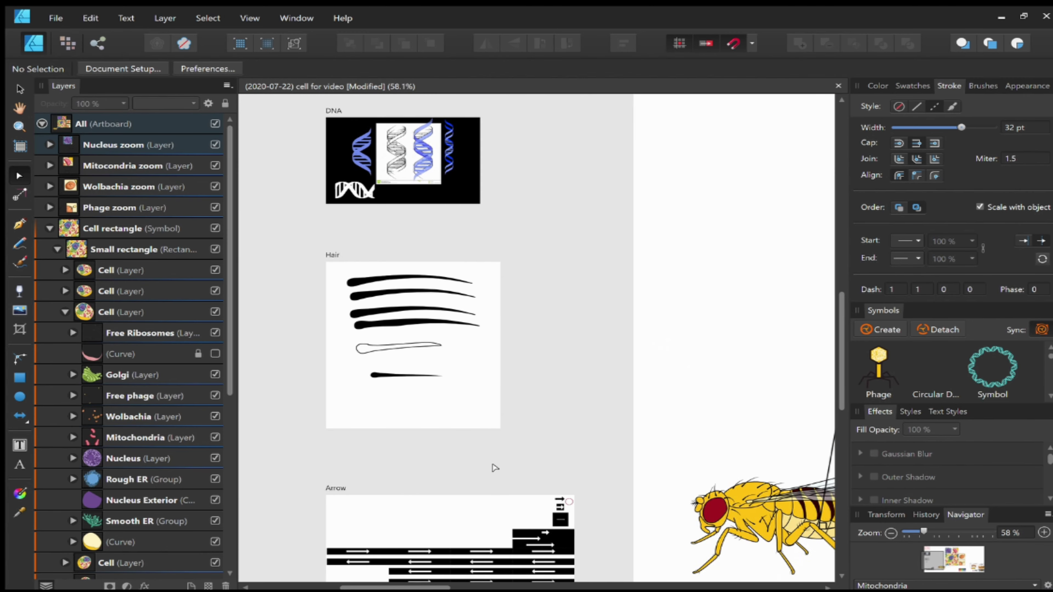
{"action": "scroll", "coordinate": [429, 232], "scroll_direction": "up", "scroll_amount": 1}
{"action": "scroll", "coordinate": [429, 232], "scroll_direction": "up", "scroll_amount": 2}
{"action": "scroll", "coordinate": [430, 231], "scroll_direction": "up", "scroll_amount": 2}
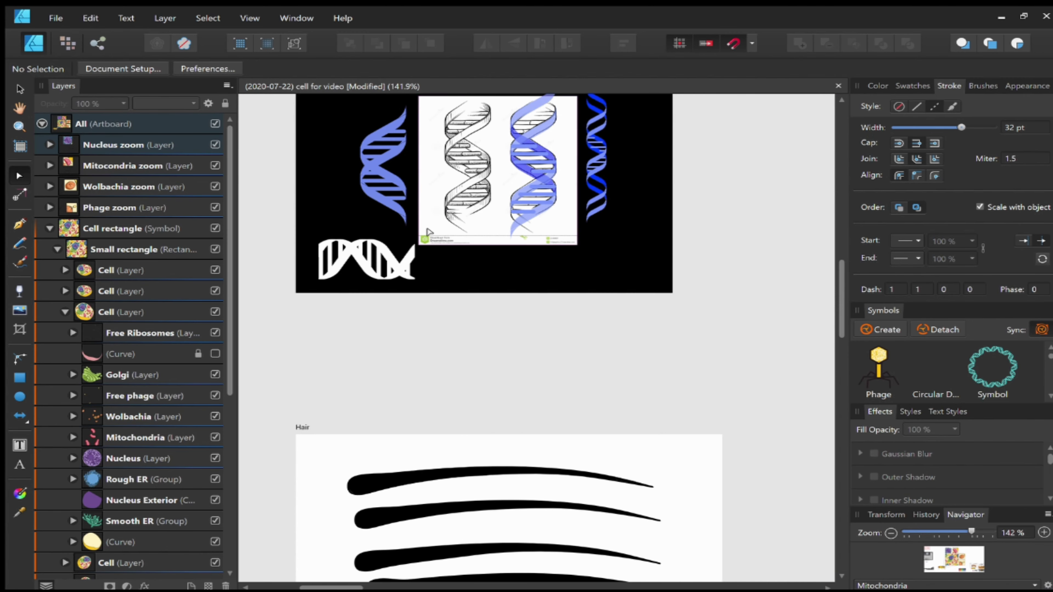
{"action": "scroll", "coordinate": [385, 266], "scroll_direction": "up", "scroll_amount": 4}
{"action": "scroll", "coordinate": [386, 266], "scroll_direction": "left", "scroll_amount": 2}
{"action": "scroll", "coordinate": [385, 266], "scroll_direction": "up", "scroll_amount": 1}
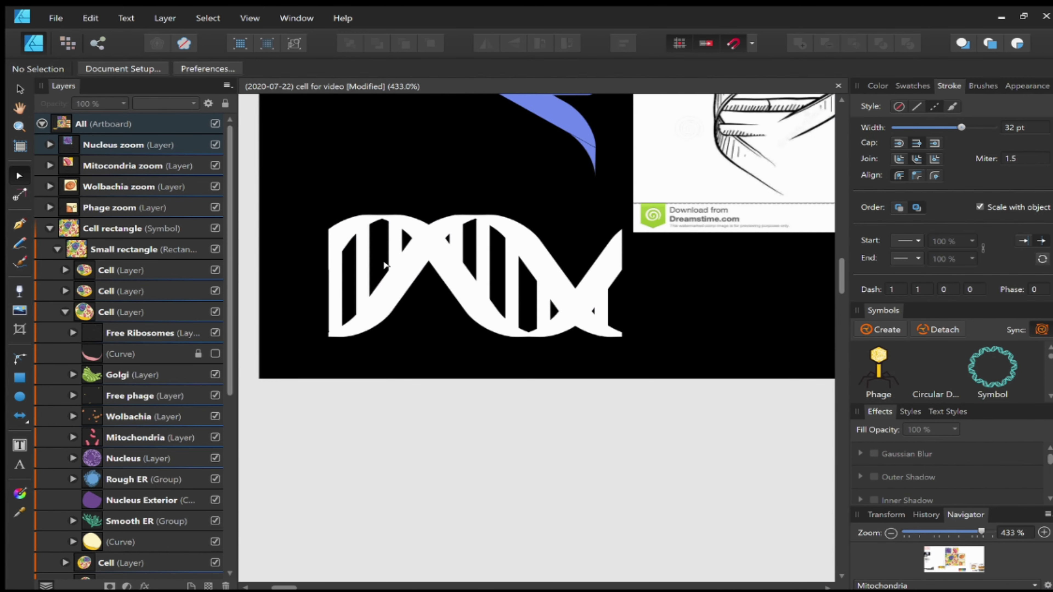
{"action": "scroll", "coordinate": [351, 367], "scroll_direction": "up", "scroll_amount": 1}
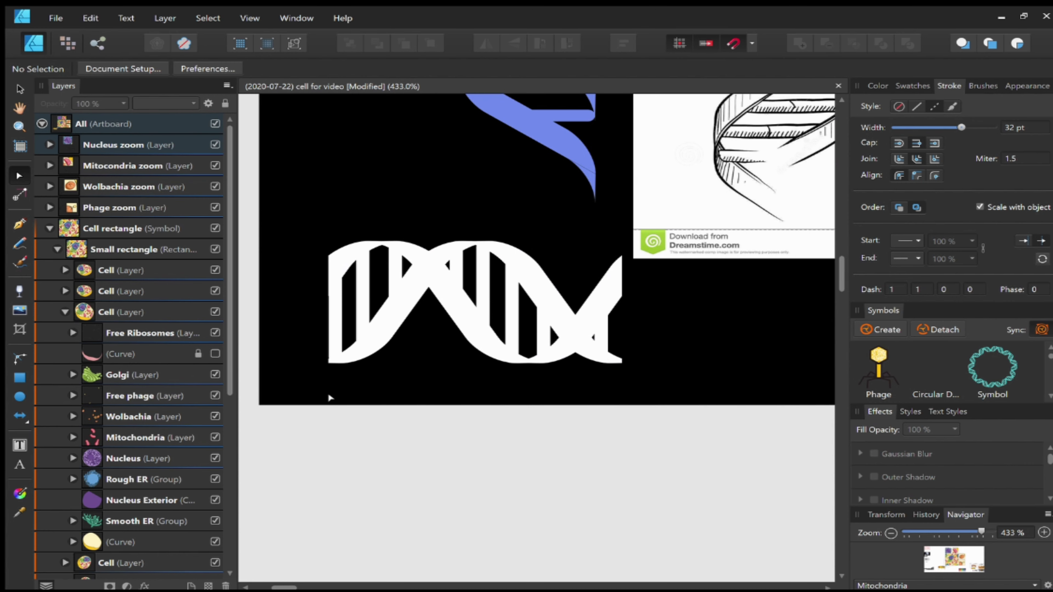
{"action": "left_click_drag", "start_coordinate": [318, 383], "coordinate": [663, 234]}
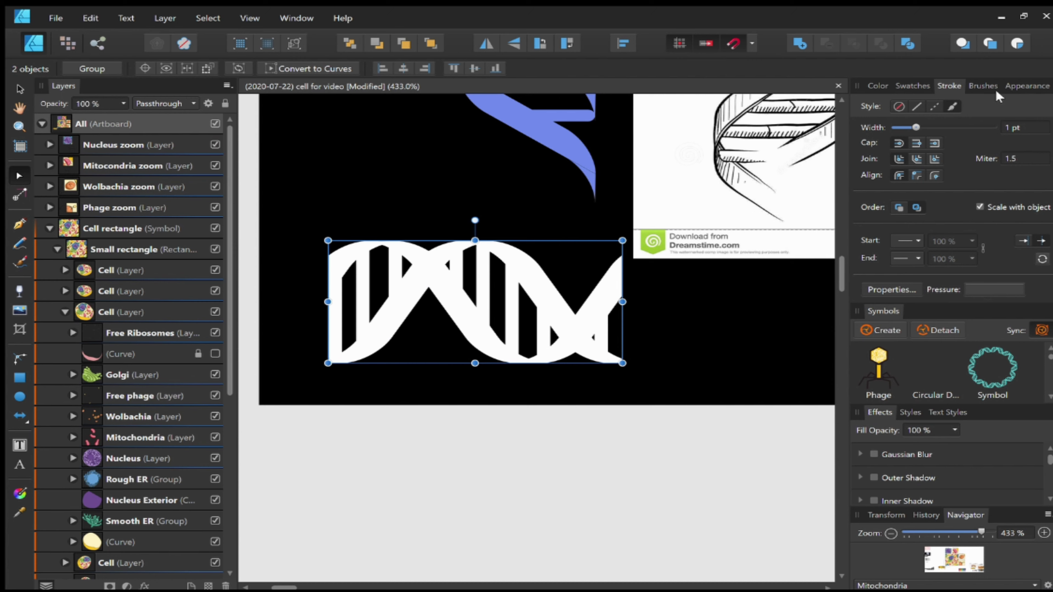
Step: Draw a freehand looping DNA strand beside the cell illustration using the Basic set's helix vector brush with the stabilizer on
{"action": "left_click", "coordinate": [988, 86]}
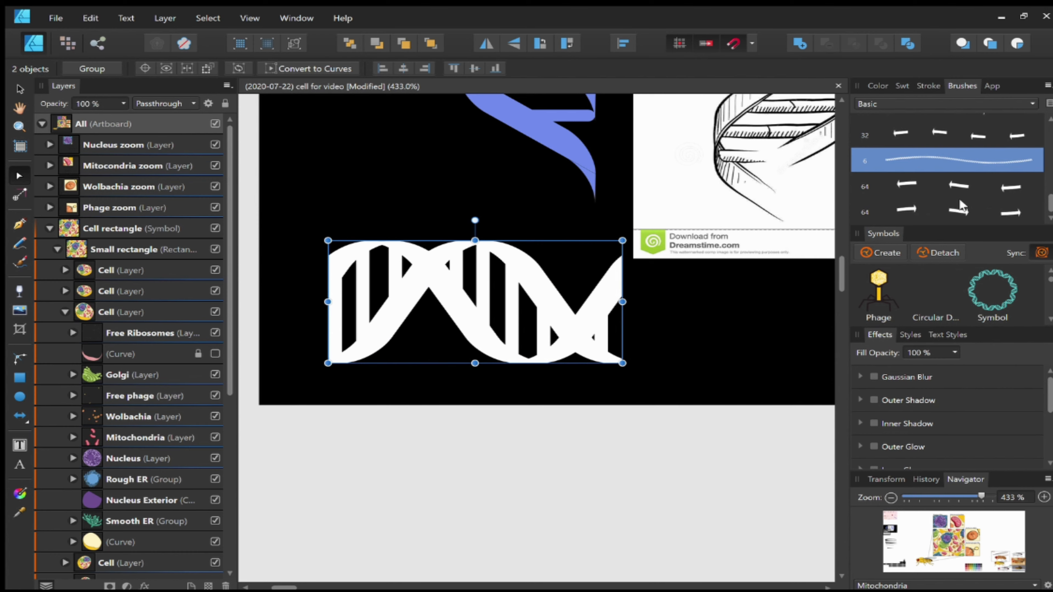
{"action": "scroll", "coordinate": [743, 281], "scroll_direction": "down", "scroll_amount": 8}
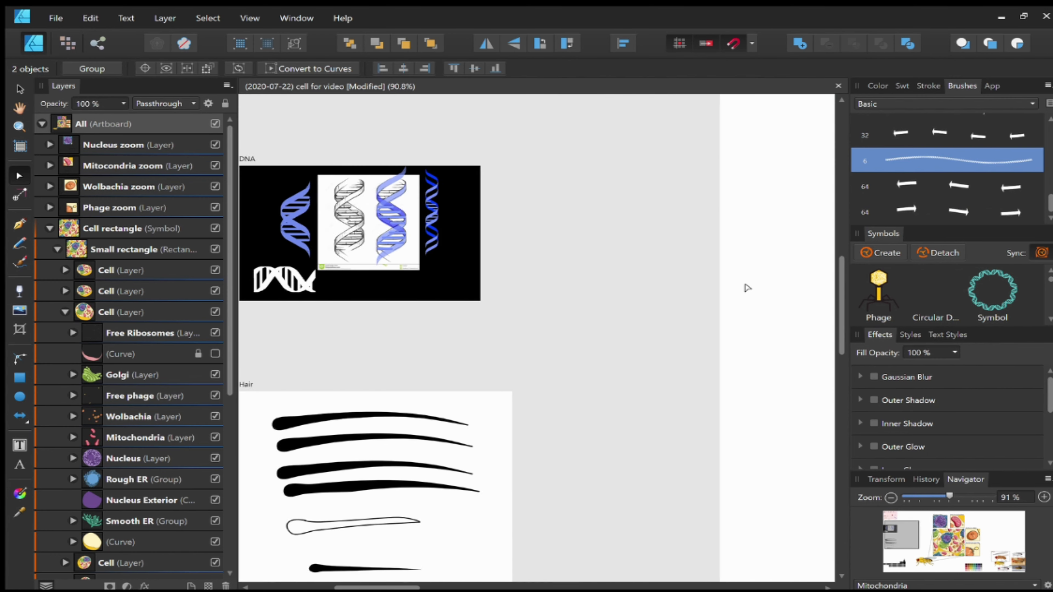
{"action": "scroll", "coordinate": [743, 280], "scroll_direction": "down", "scroll_amount": 5}
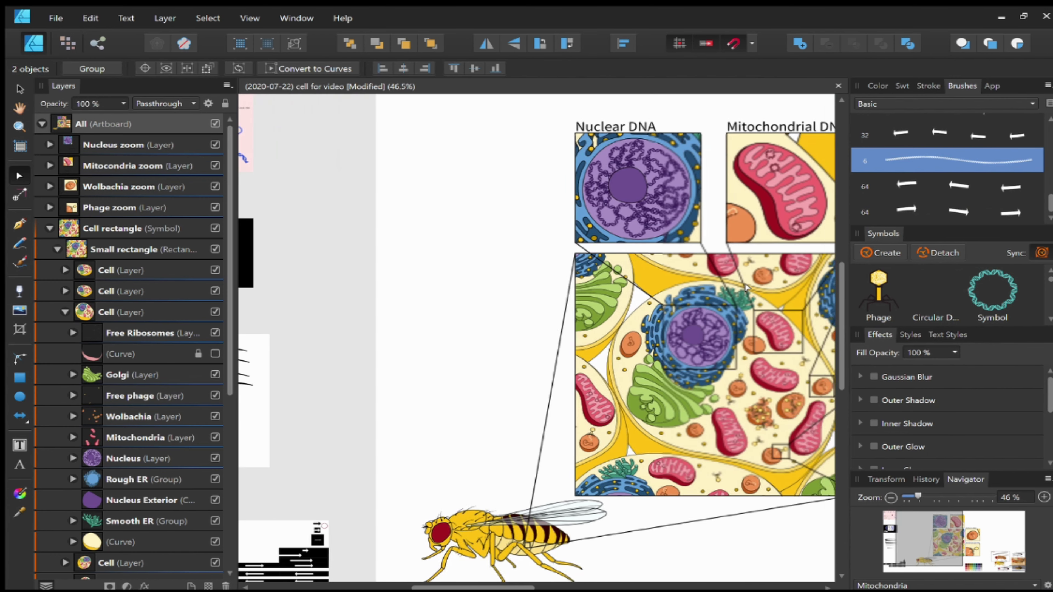
{"action": "scroll", "coordinate": [745, 286], "scroll_direction": "right", "scroll_amount": 3}
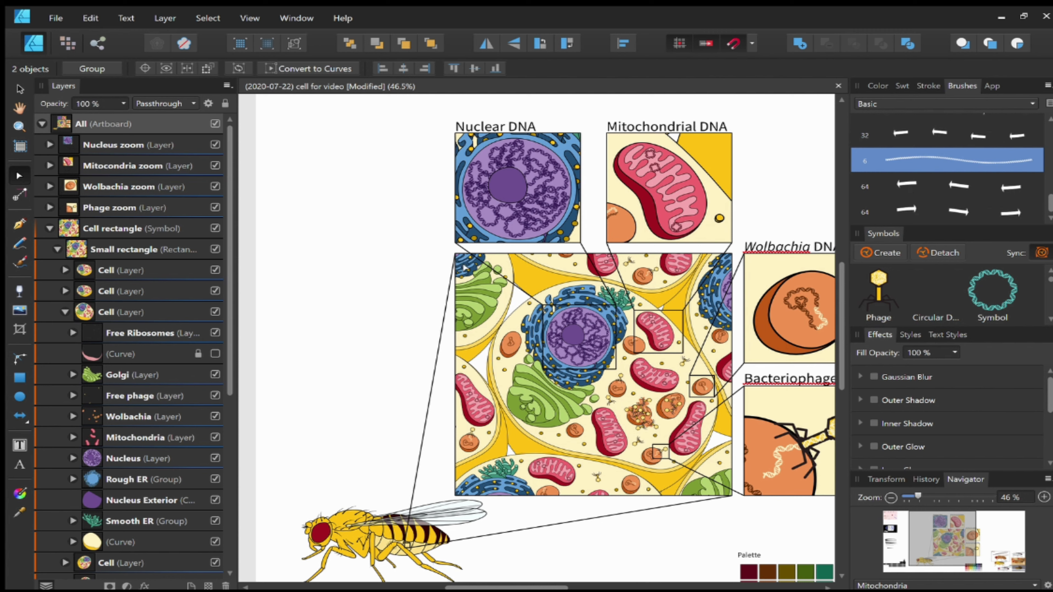
{"action": "left_click", "coordinate": [16, 262]}
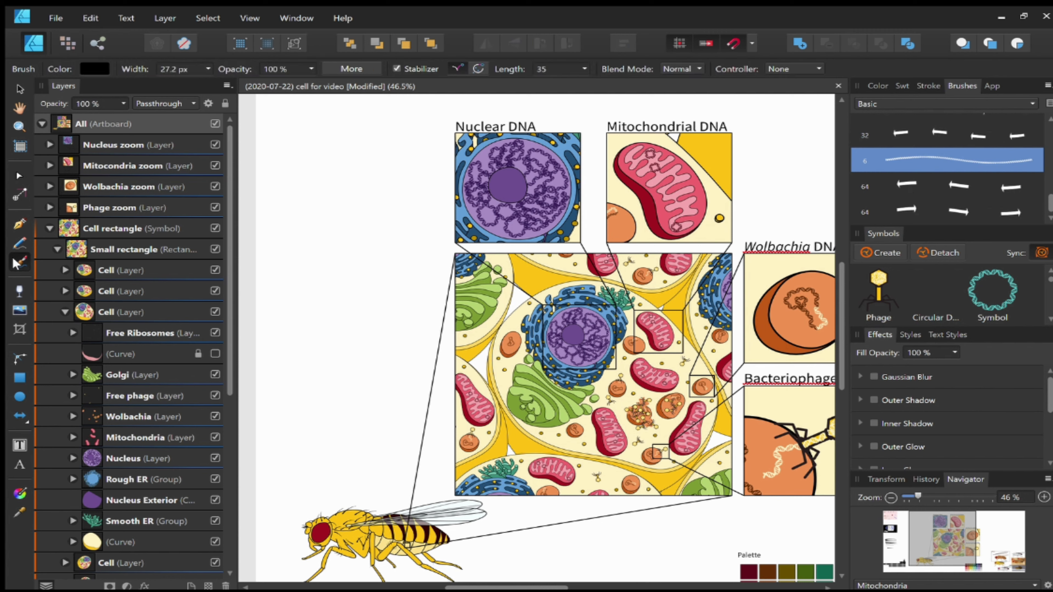
{"action": "left_click", "coordinate": [397, 68]}
{"action": "scroll", "coordinate": [377, 228], "scroll_direction": "right", "scroll_amount": 2}
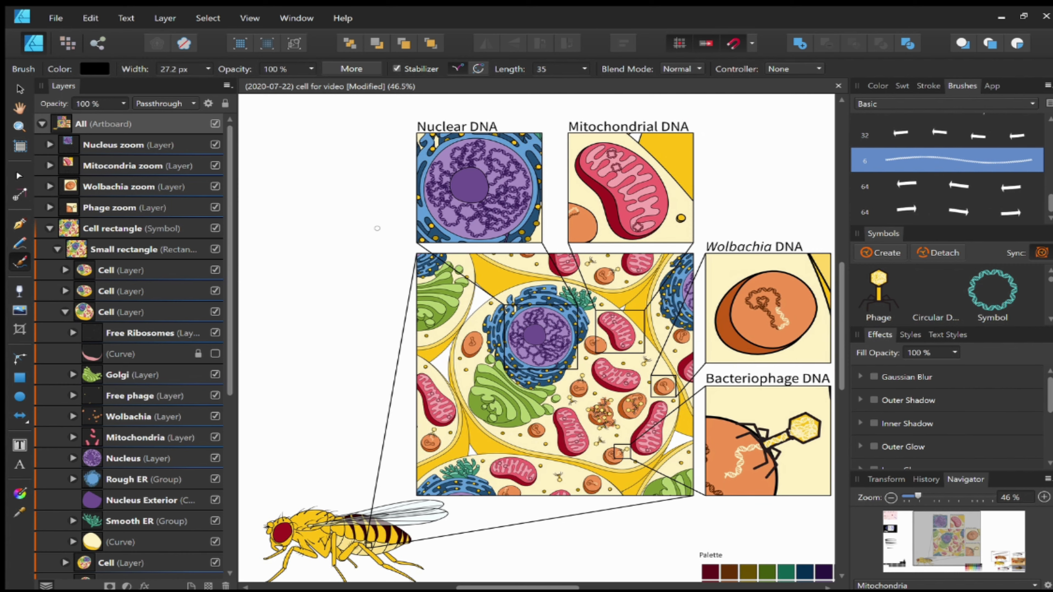
{"action": "scroll", "coordinate": [377, 228], "scroll_direction": "up", "scroll_amount": 1}
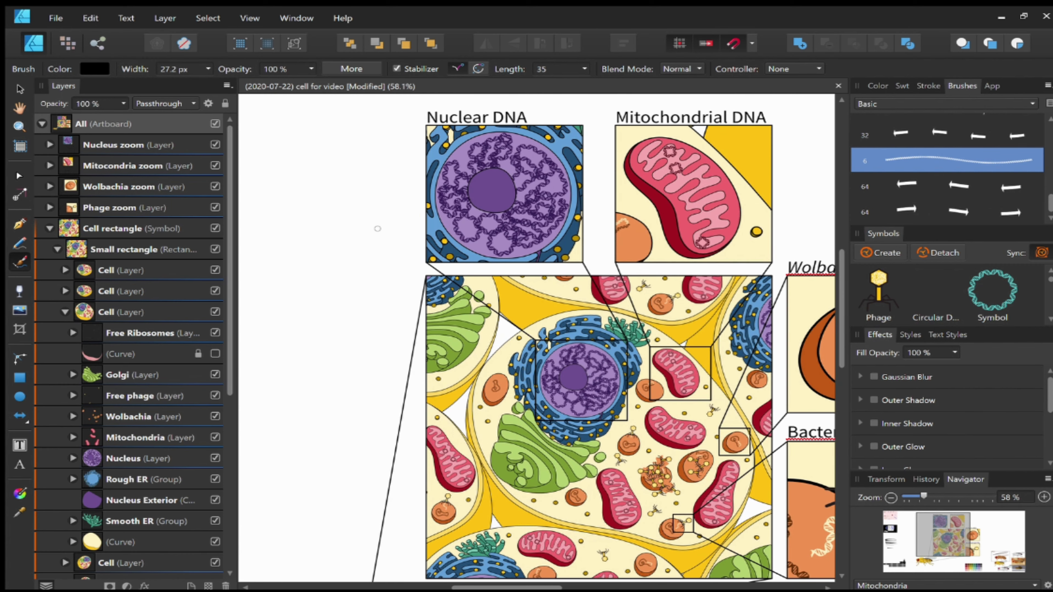
{"action": "mouse_move", "coordinate": [363, 399]}
{"action": "left_mouse_down"}
{"action": "mouse_move", "coordinate": [350, 378]}
{"action": "mouse_move", "coordinate": [302, 360]}
{"action": "mouse_move", "coordinate": [328, 308]}
{"action": "mouse_move", "coordinate": [358, 356]}
{"action": "mouse_move", "coordinate": [299, 354]}
{"action": "mouse_move", "coordinate": [344, 300]}
{"action": "mouse_move", "coordinate": [364, 249]}
{"action": "mouse_move", "coordinate": [340, 321]}
{"action": "mouse_move", "coordinate": [361, 316]}
{"action": "mouse_move", "coordinate": [397, 364]}
{"action": "mouse_move", "coordinate": [392, 322]}
{"action": "left_mouse_up"}
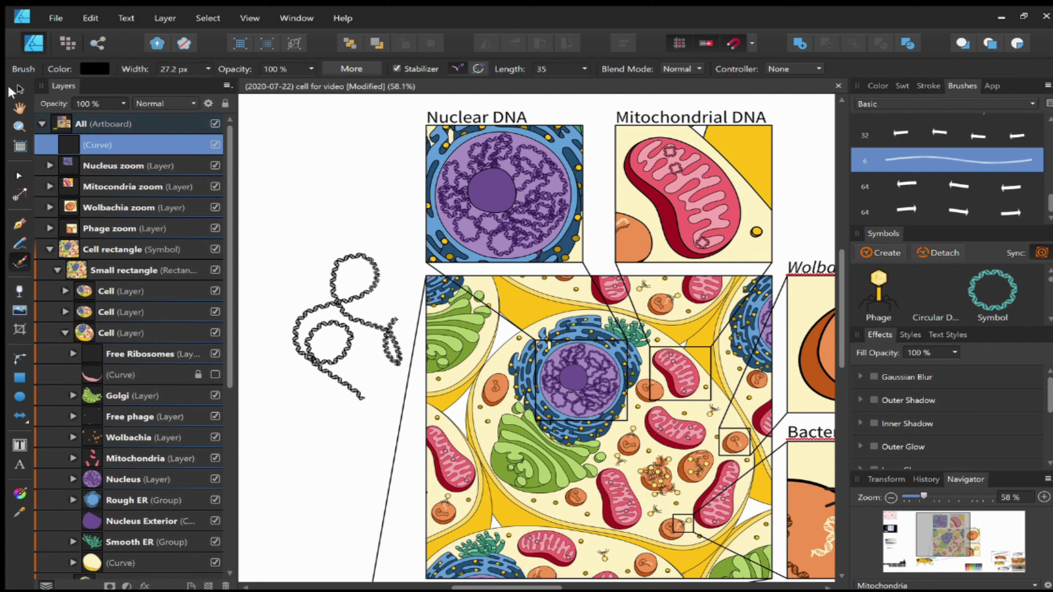
{"action": "key", "text": "v"}
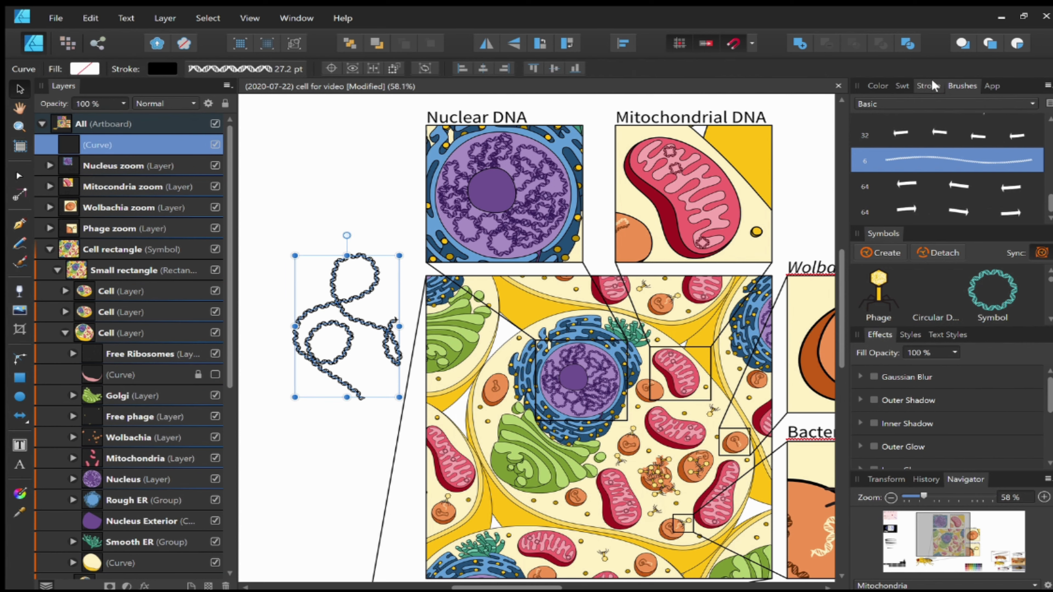
Step: Set the freehand DNA curve's stroke width to 37.2 pt and reshape its upper loop with the Node tool
{"action": "left_click", "coordinate": [931, 82]}
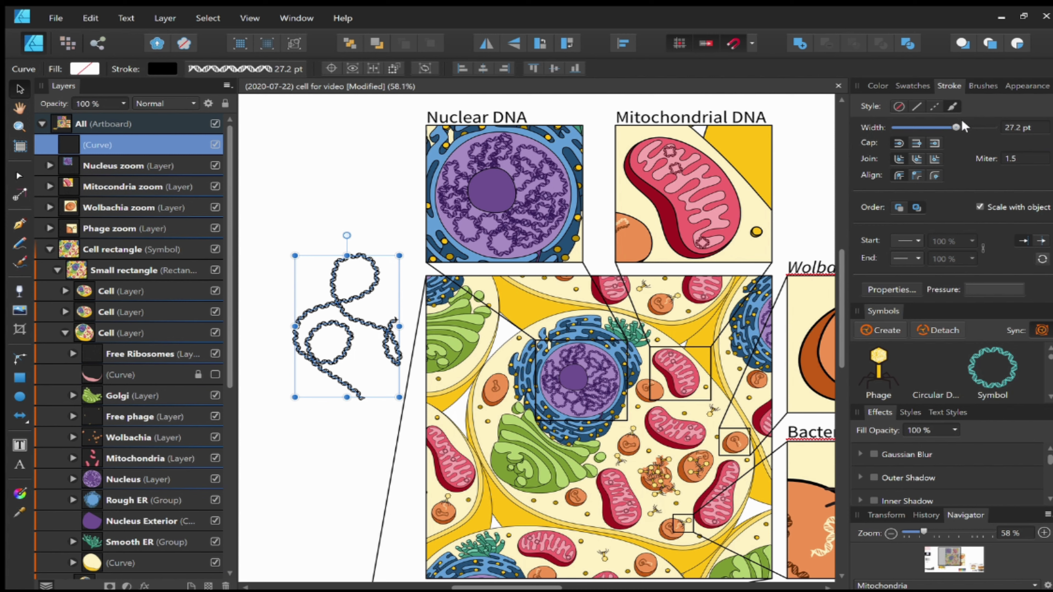
{"action": "left_click_drag", "start_coordinate": [963, 122], "coordinate": [968, 123]}
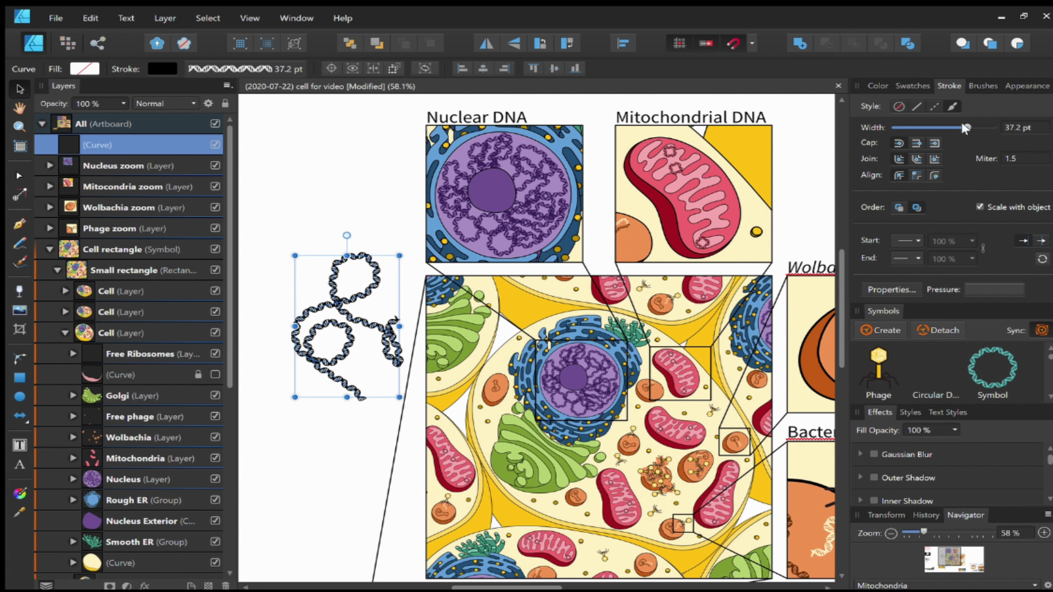
{"action": "left_click", "coordinate": [22, 176]}
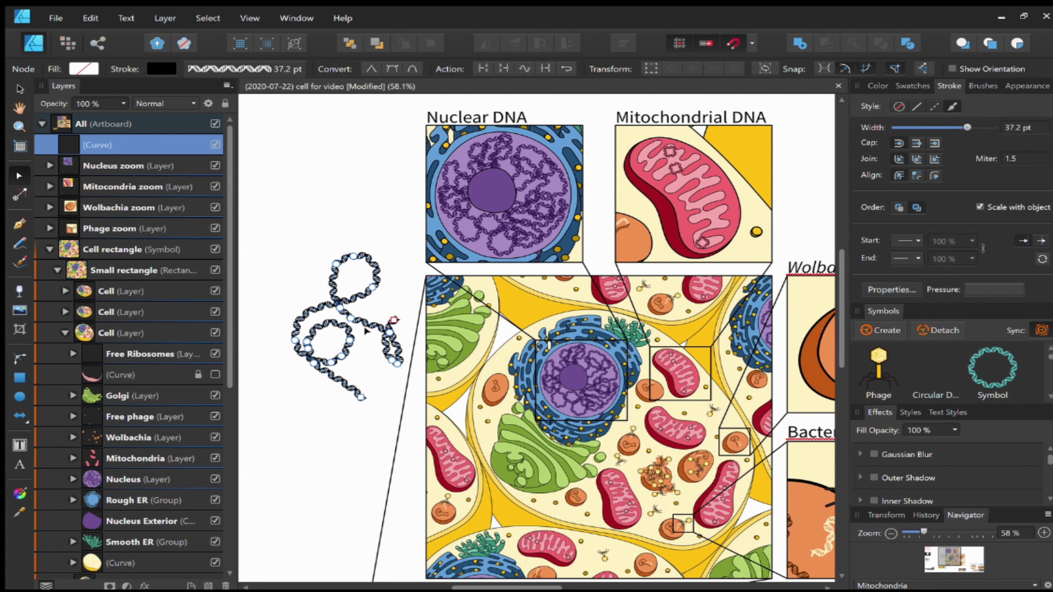
{"action": "left_click_drag", "start_coordinate": [331, 283], "coordinate": [348, 258]}
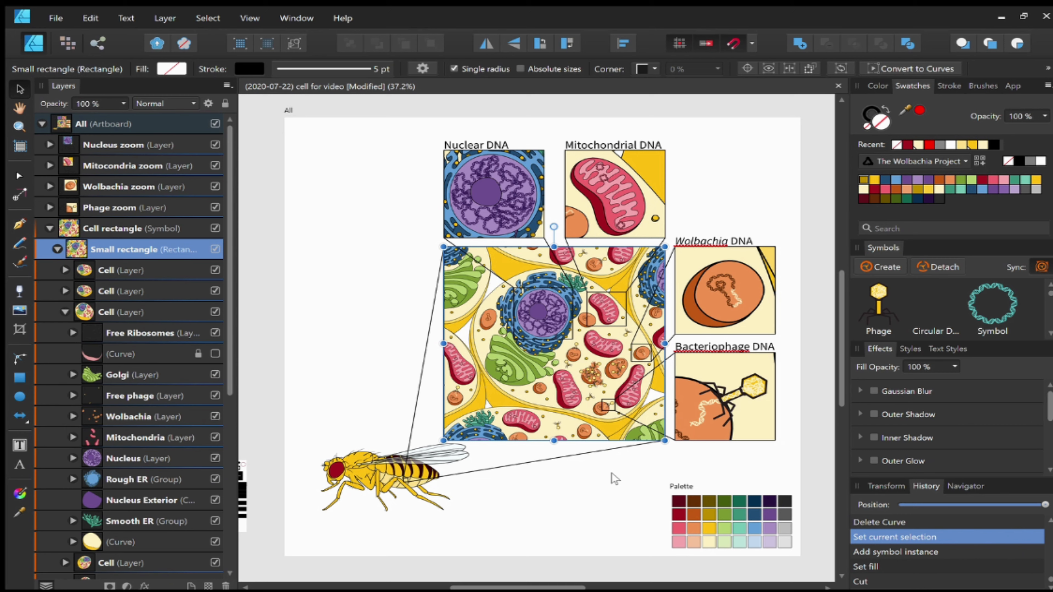
Step: Place a new instance of the Phage symbol in the open cytoplasm just above the boxed bacteriophage
{"action": "left_click", "coordinate": [580, 492]}
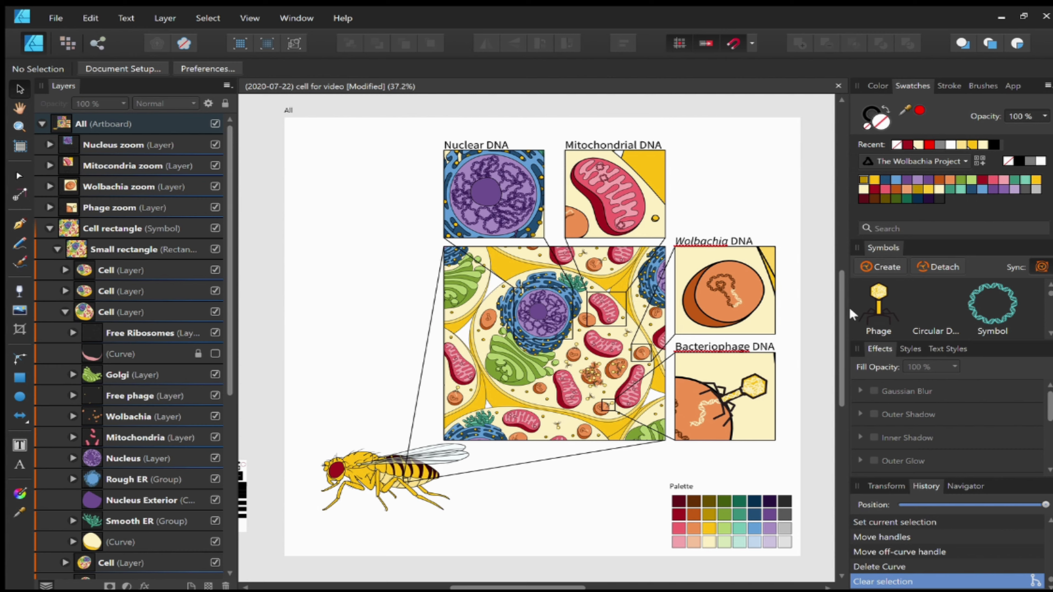
{"action": "scroll", "coordinate": [619, 403], "scroll_direction": "up", "scroll_amount": 5}
{"action": "scroll", "coordinate": [619, 403], "scroll_direction": "up", "scroll_amount": 4}
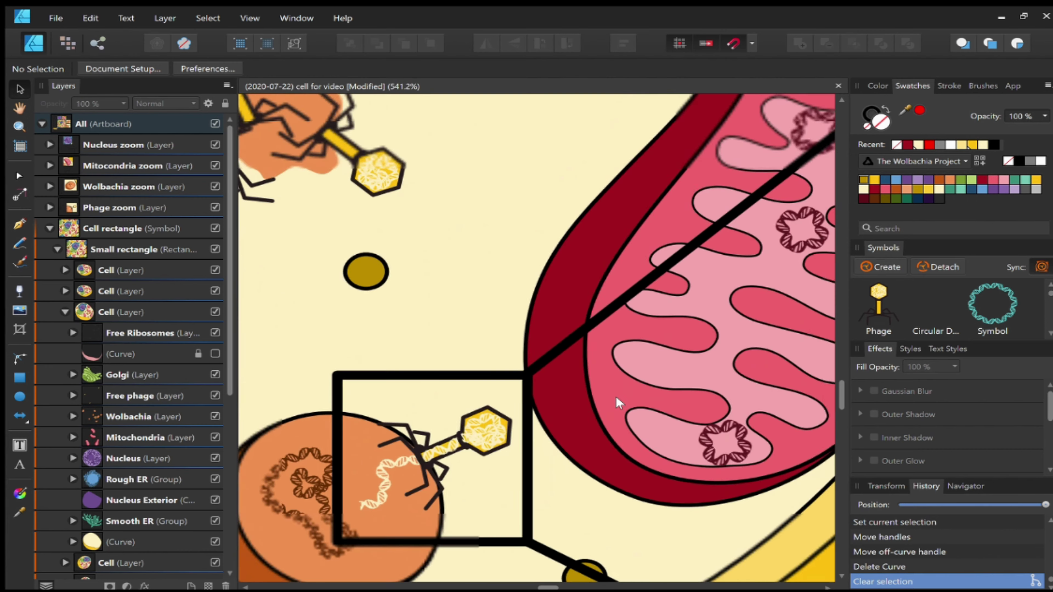
{"action": "scroll", "coordinate": [619, 403], "scroll_direction": "left", "scroll_amount": 2}
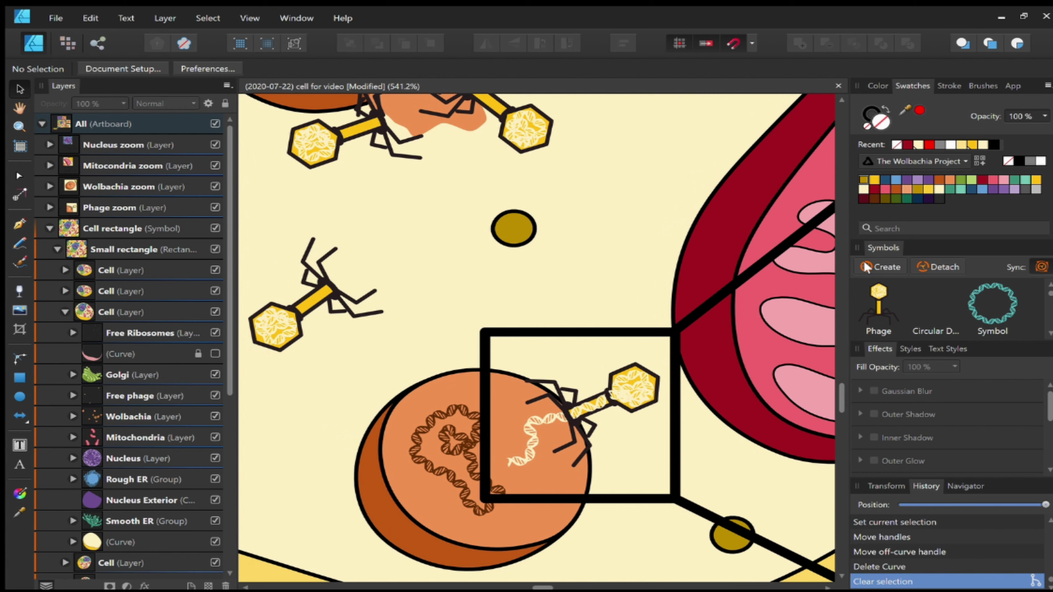
{"action": "left_click_drag", "start_coordinate": [878, 306], "coordinate": [588, 232]}
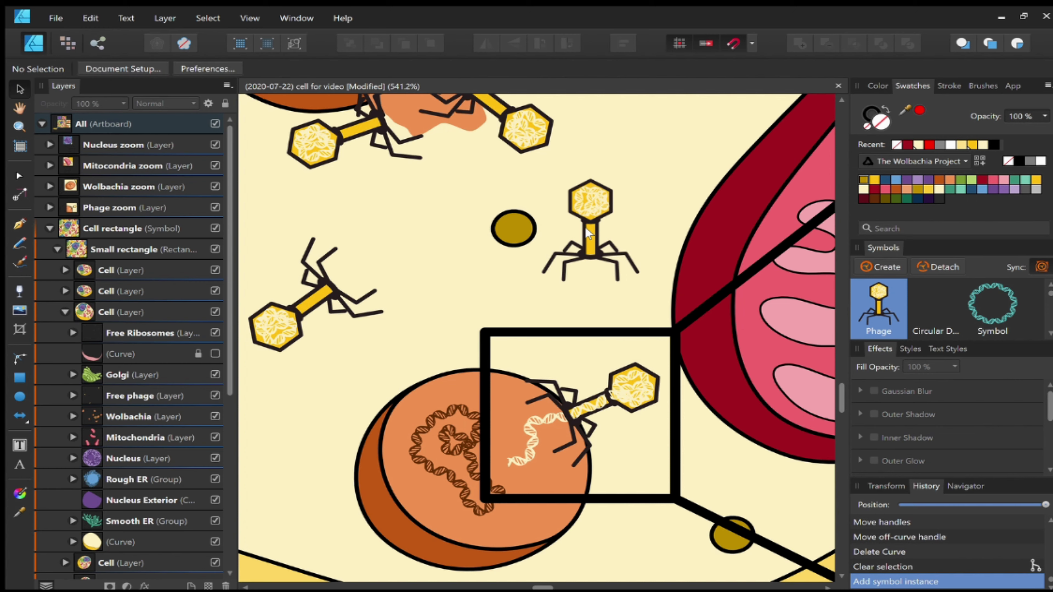
Step: Select the newly placed phage instance and fill it with dark red from the Wolbachia Project palette
{"action": "scroll", "coordinate": [593, 234], "scroll_direction": "down", "scroll_amount": 2}
{"action": "left_click", "coordinate": [597, 235]}
{"action": "left_click", "coordinate": [601, 235]}
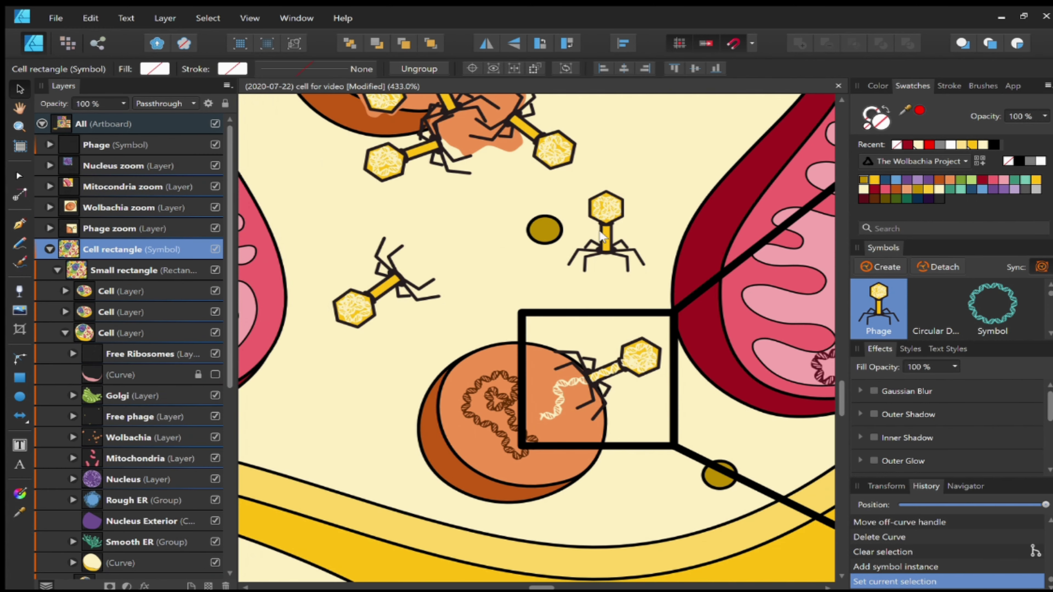
{"action": "left_click", "coordinate": [607, 237]}
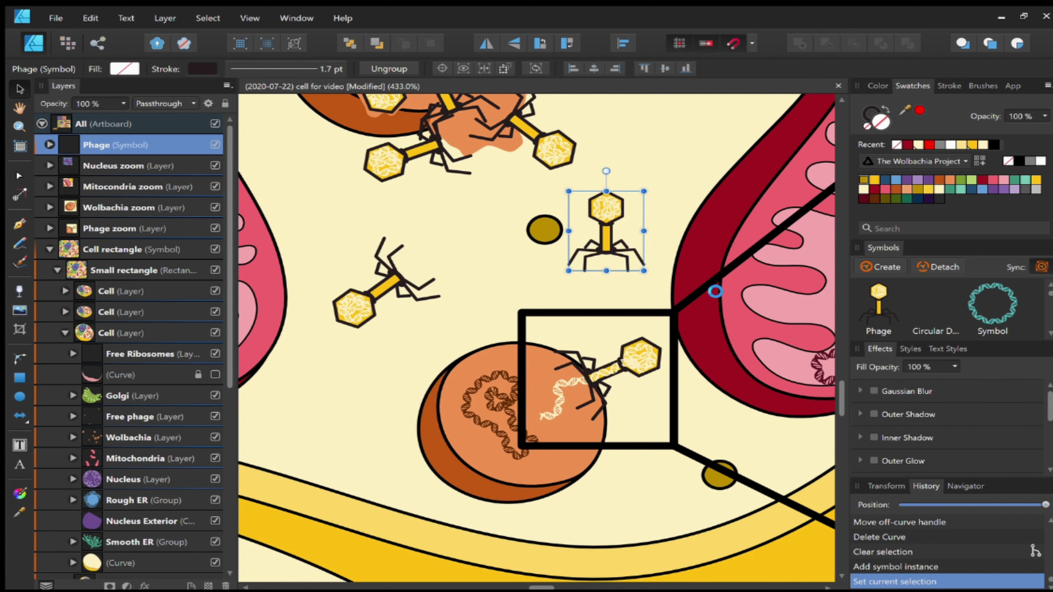
{"action": "left_click_drag", "start_coordinate": [715, 292], "coordinate": [715, 291]}
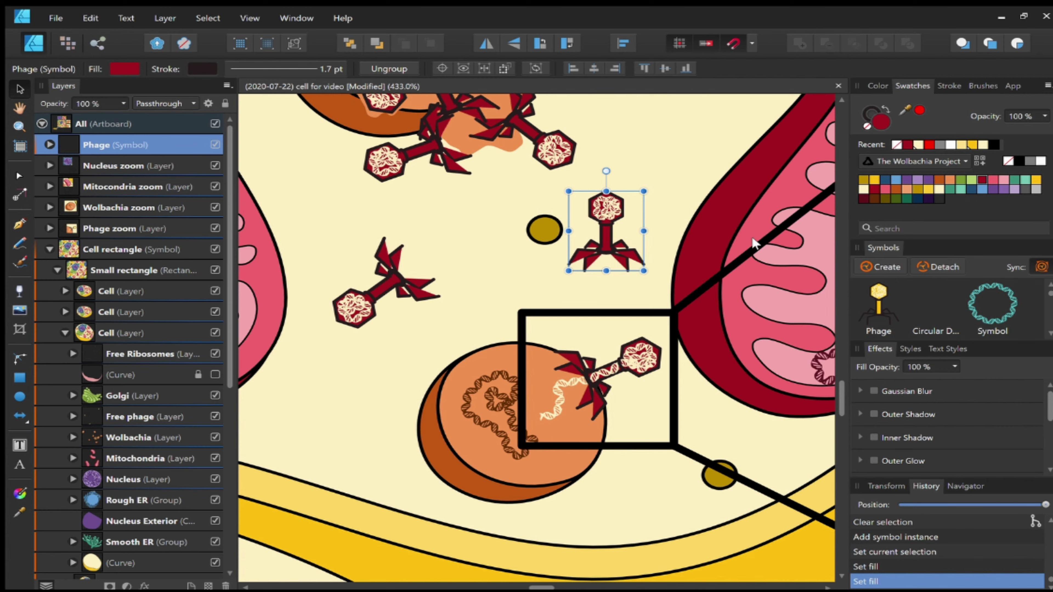
Step: Examine the linked phages throughout the cell illustration and locate the symbol sync setting
{"action": "scroll", "coordinate": [721, 260], "scroll_direction": "down", "scroll_amount": 6}
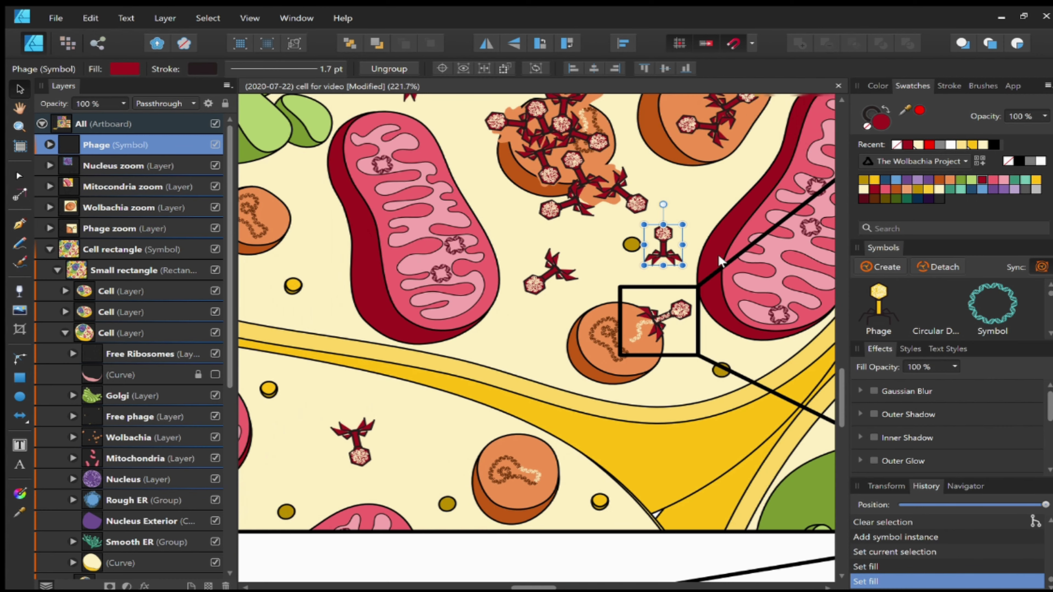
{"action": "scroll", "coordinate": [720, 260], "scroll_direction": "down", "scroll_amount": 4}
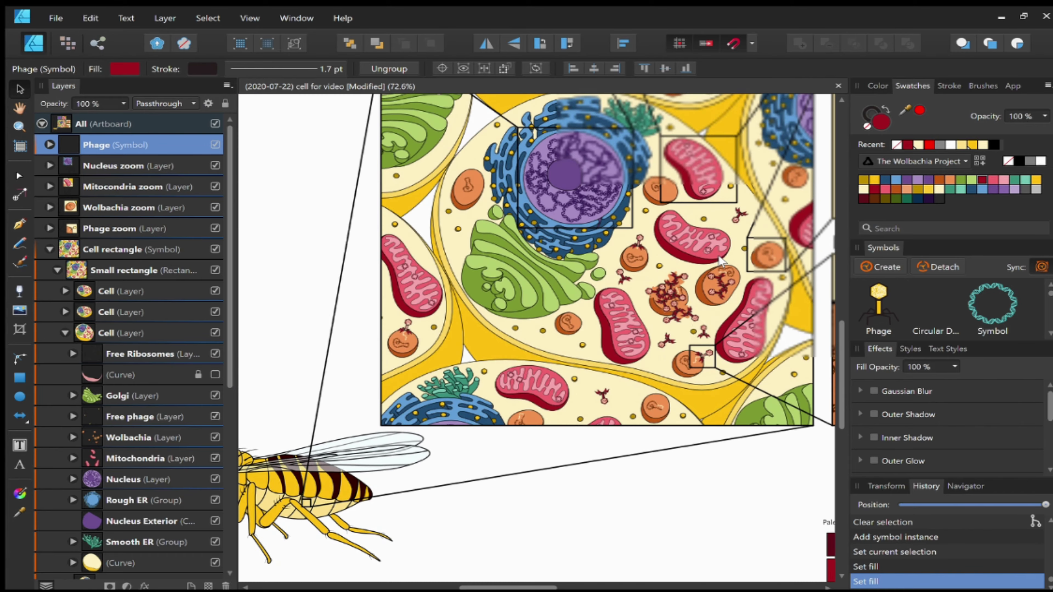
{"action": "left_click", "coordinate": [668, 413]}
{"action": "scroll", "coordinate": [669, 413], "scroll_direction": "right", "scroll_amount": 2}
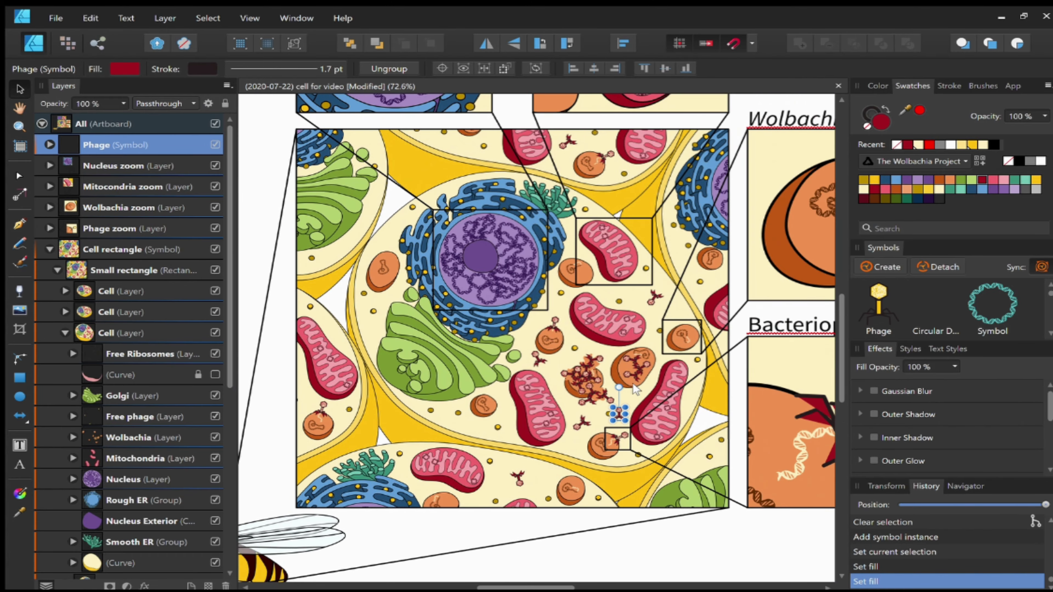
{"action": "scroll", "coordinate": [622, 424], "scroll_direction": "up", "scroll_amount": 5}
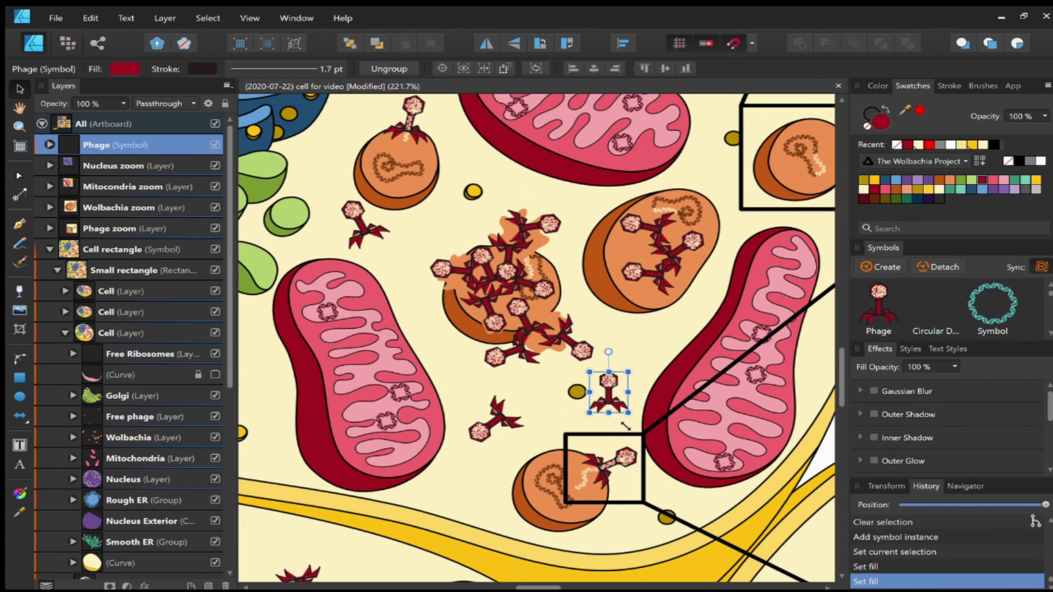
{"action": "scroll", "coordinate": [622, 425], "scroll_direction": "left", "scroll_amount": 1}
{"action": "scroll", "coordinate": [622, 425], "scroll_direction": "left", "scroll_amount": 4}
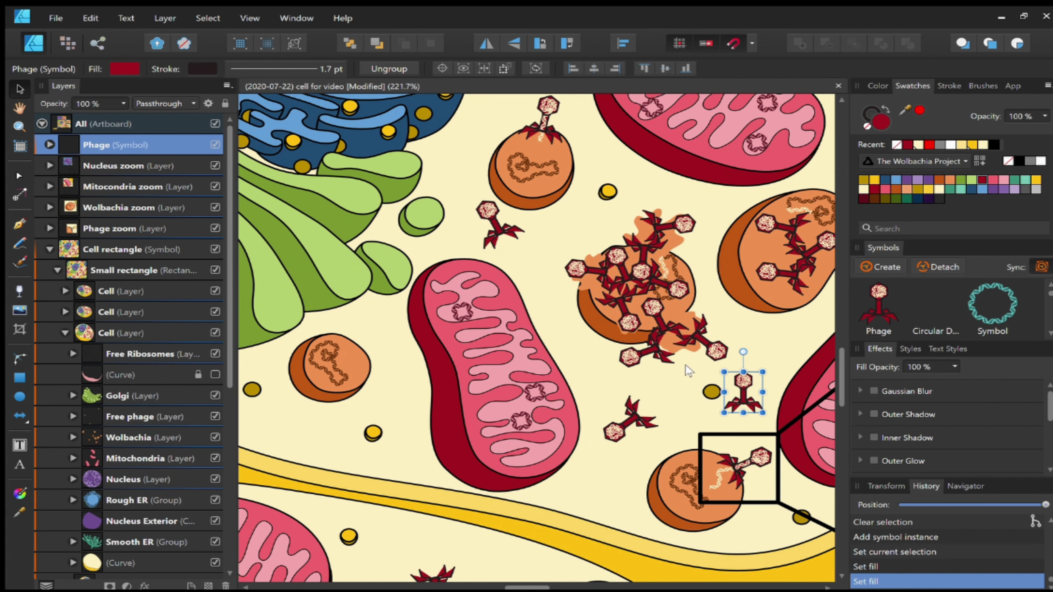
{"action": "scroll", "coordinate": [605, 305], "scroll_direction": "up", "scroll_amount": 2}
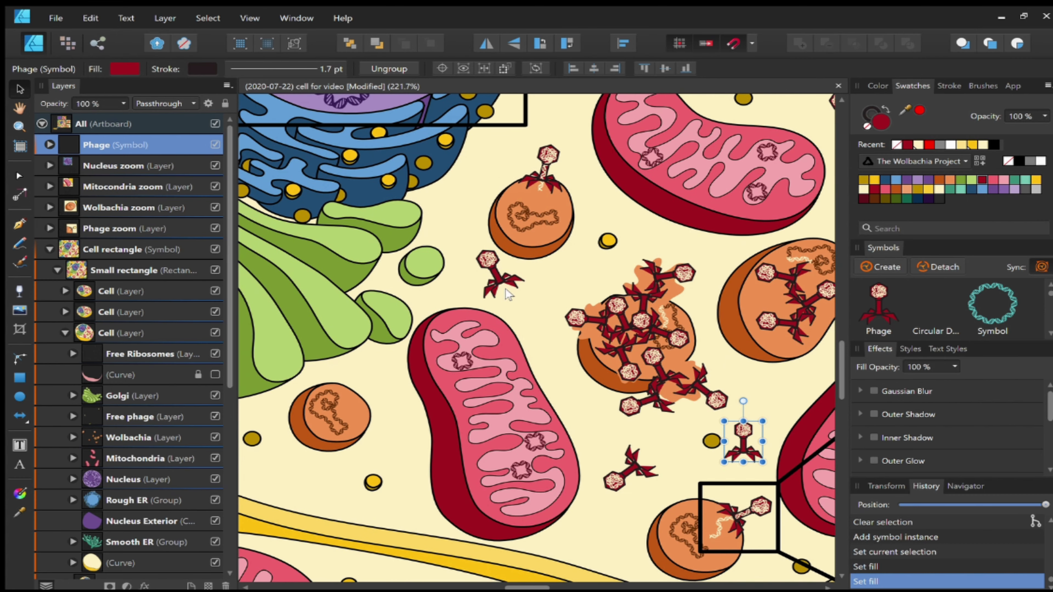
{"action": "scroll", "coordinate": [509, 294], "scroll_direction": "down", "scroll_amount": 2}
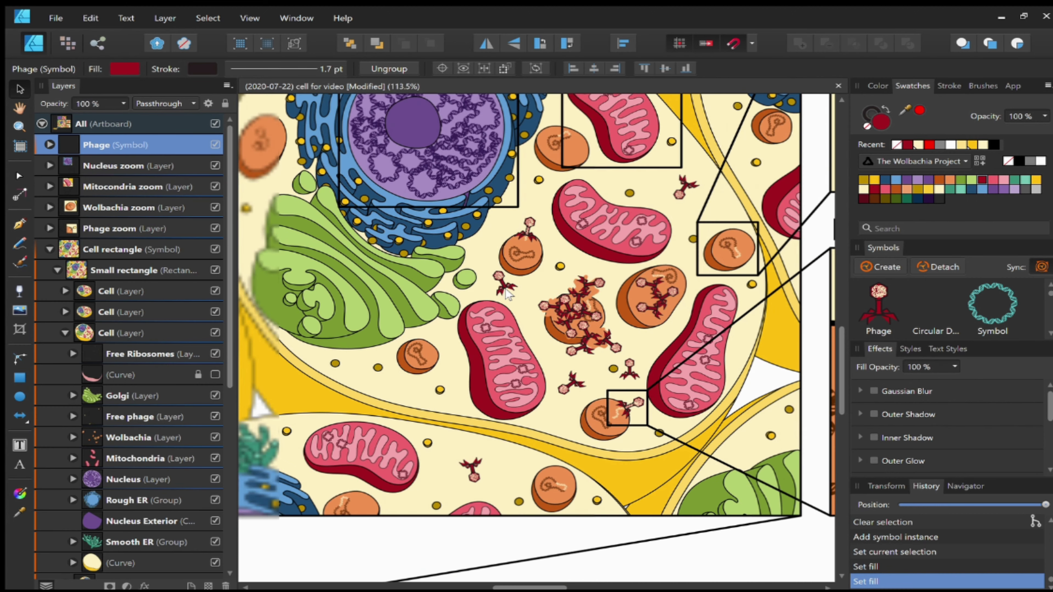
{"action": "scroll", "coordinate": [509, 295], "scroll_direction": "down", "scroll_amount": 2}
{"action": "scroll", "coordinate": [509, 293], "scroll_direction": "down", "scroll_amount": 1}
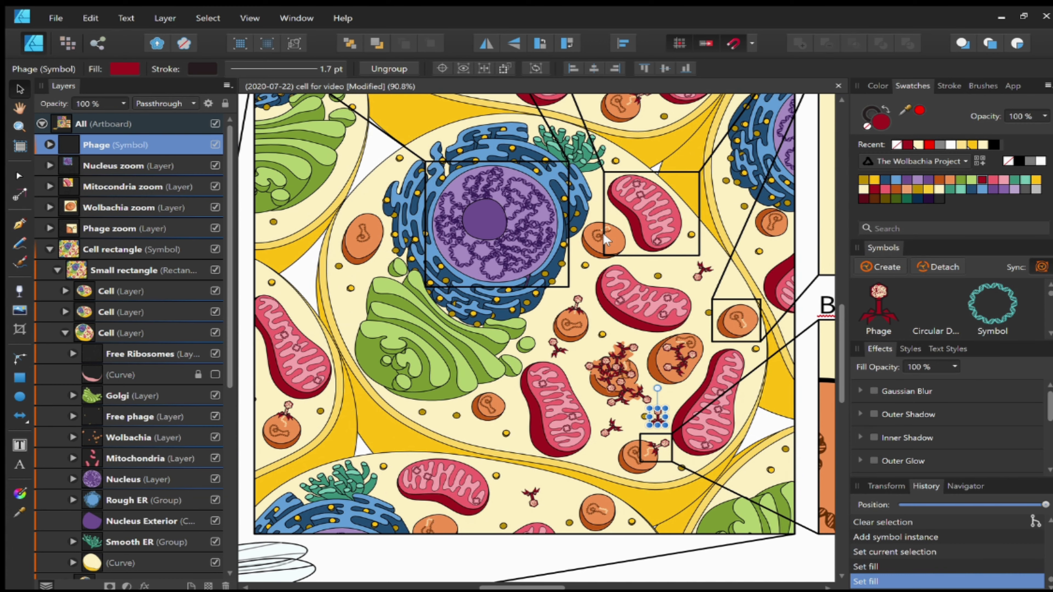
{"action": "scroll", "coordinate": [604, 240], "scroll_direction": "down", "scroll_amount": 1}
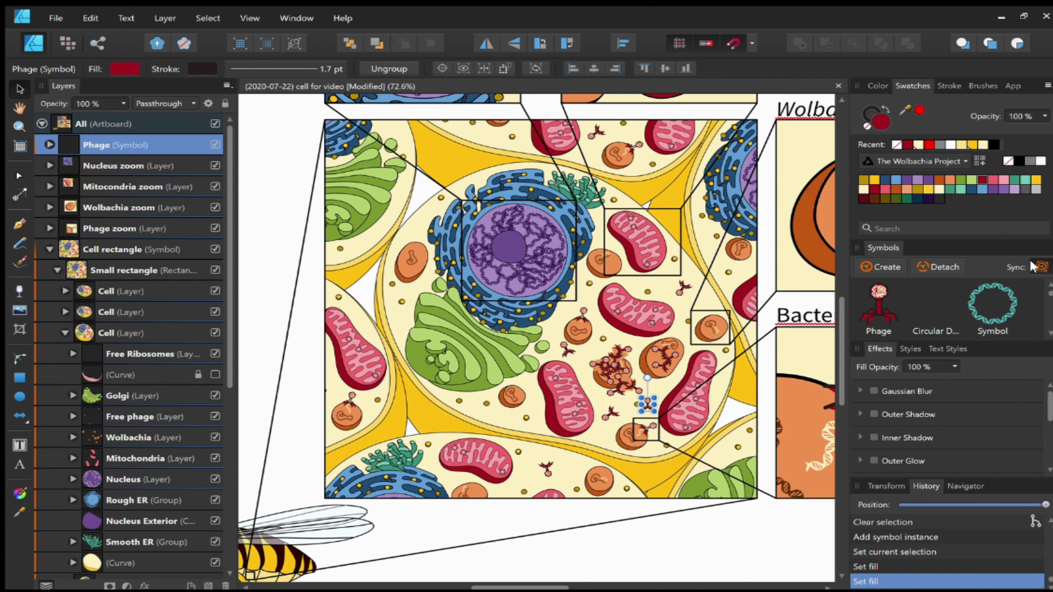
{"action": "left_click", "coordinate": [1040, 266]}
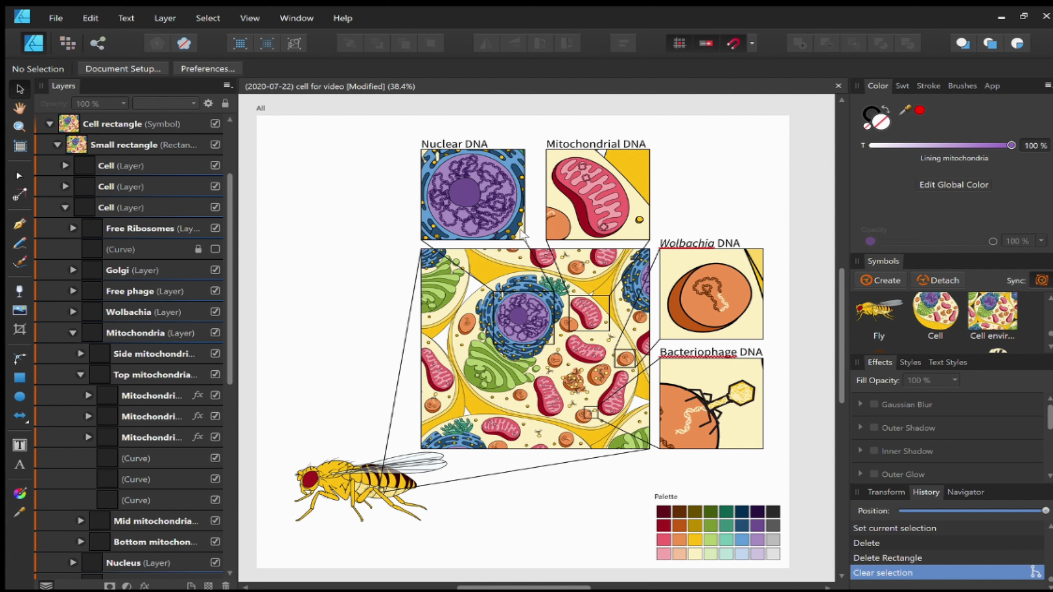
Step: Scale down the cell artwork inside the Nuclear DNA zoom box and shift it within the frame
{"action": "left_click", "coordinate": [516, 237]}
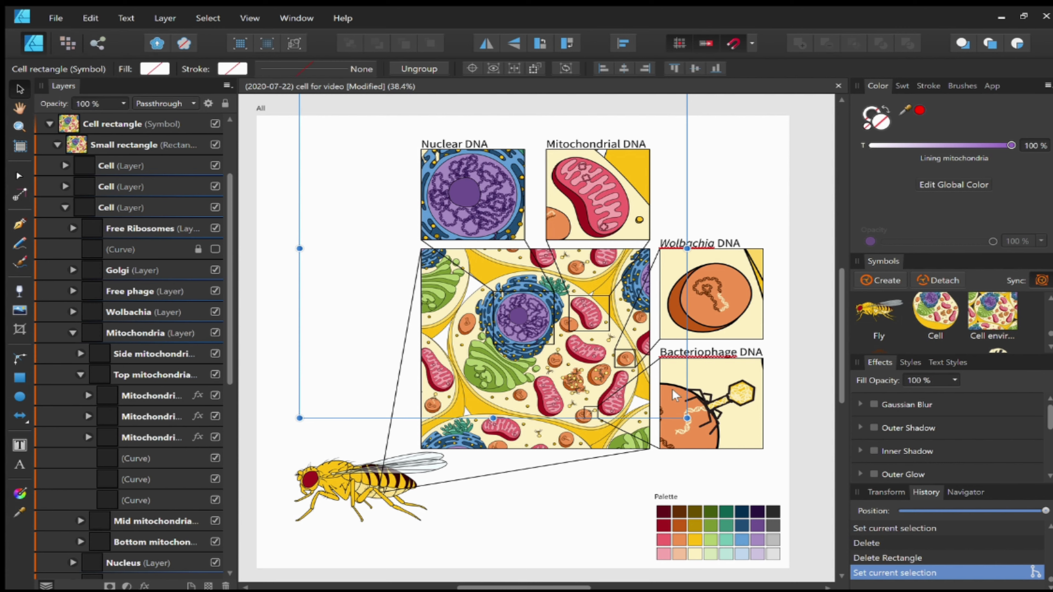
{"action": "left_click_drag", "start_coordinate": [687, 418], "coordinate": [579, 324]}
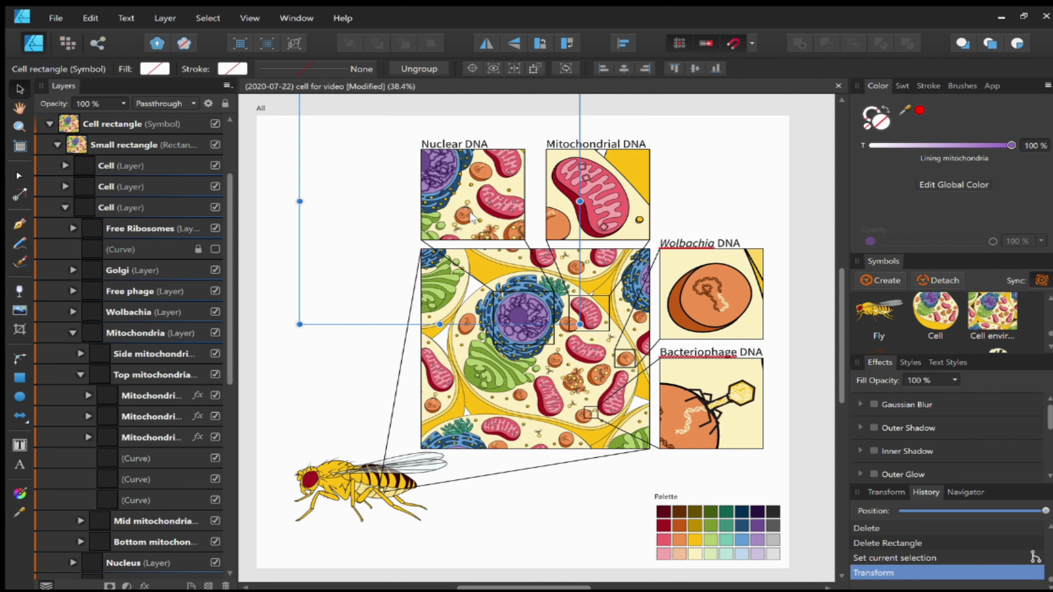
{"action": "left_click_drag", "start_coordinate": [472, 216], "coordinate": [575, 191]}
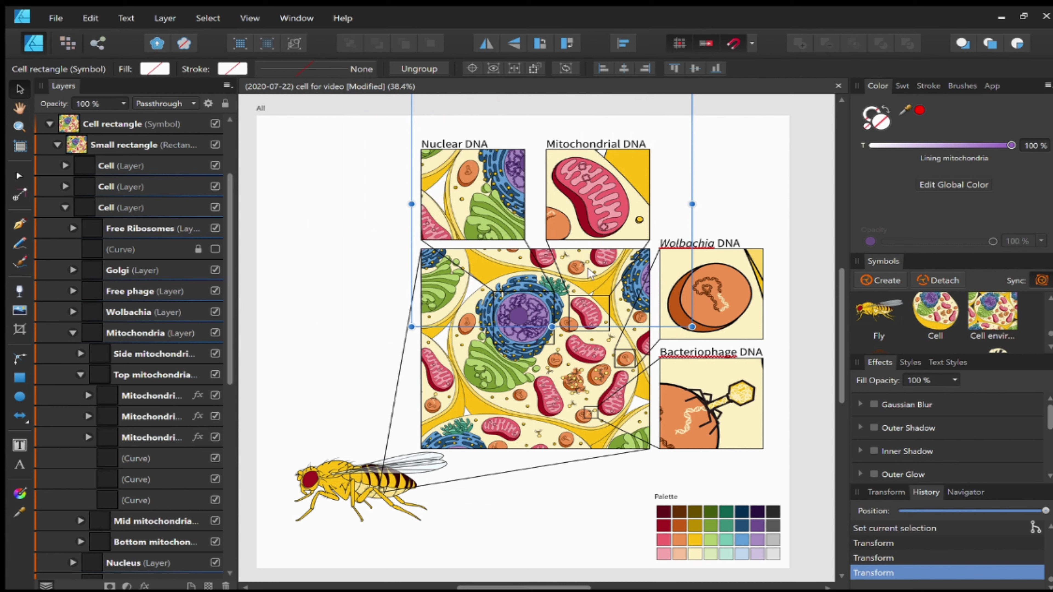
Step: Select the Top mitochondria group in the main cell rectangle and enlarge it slightly
{"action": "left_click", "coordinate": [617, 215]}
{"action": "left_click", "coordinate": [582, 314]}
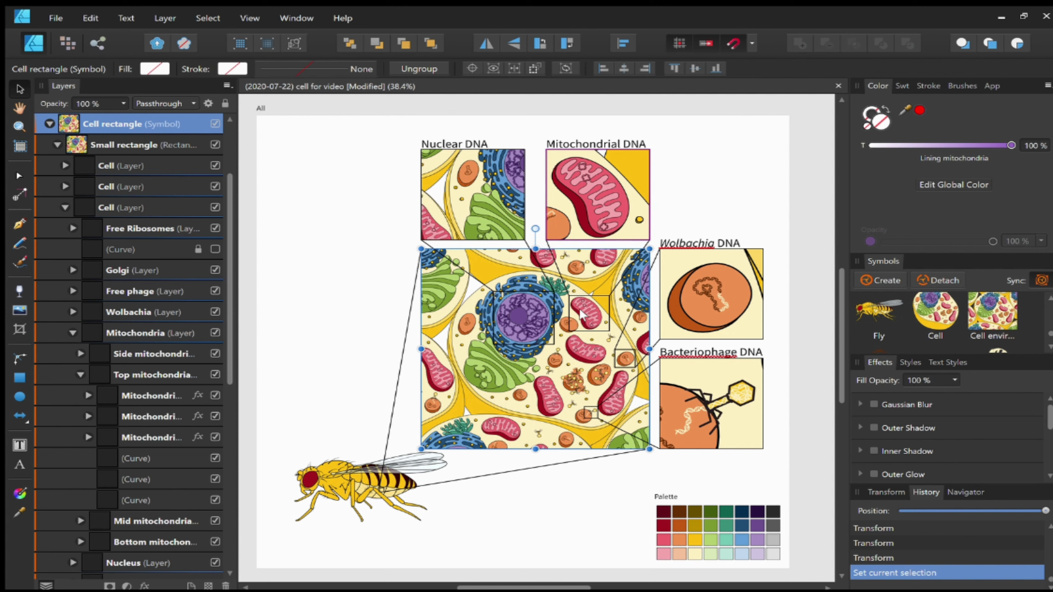
{"action": "double_click", "coordinate": [582, 314]}
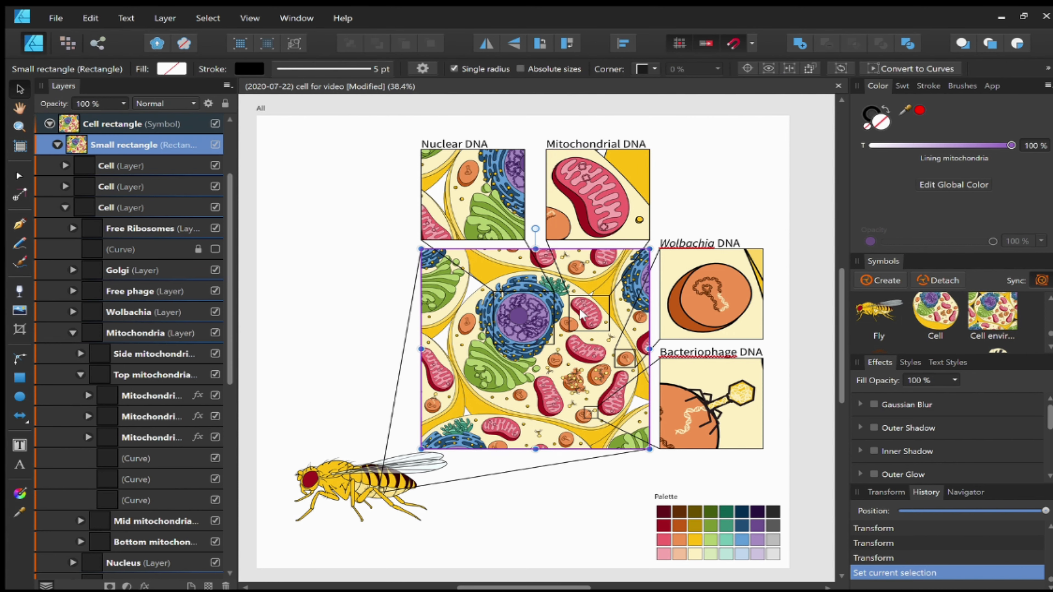
{"action": "left_click", "coordinate": [136, 376]}
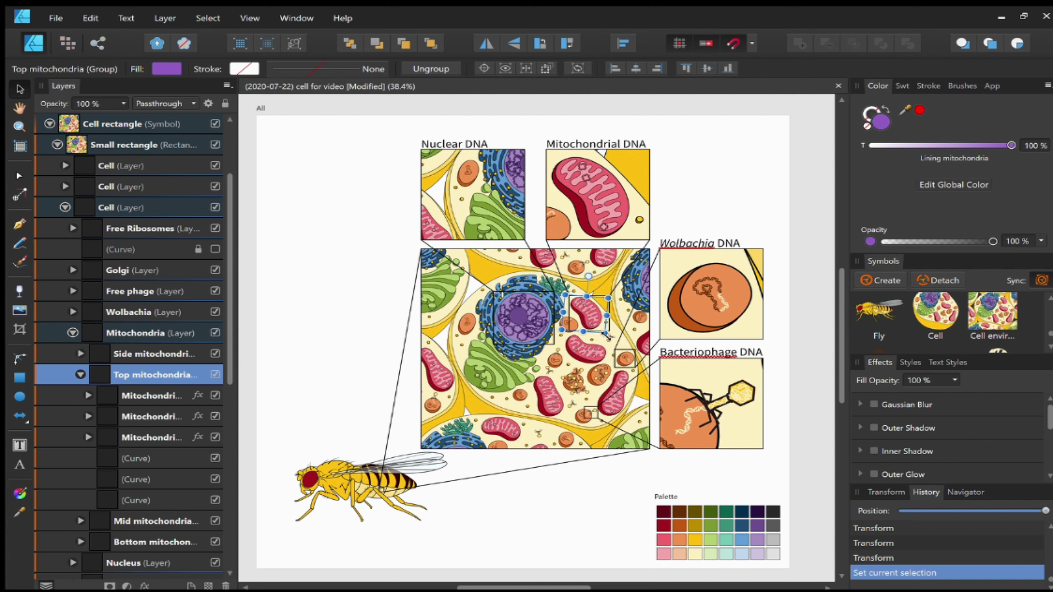
{"action": "mouse_move", "coordinate": [607, 336]}
{"action": "left_mouse_down"}
{"action": "mouse_move", "coordinate": [647, 344]}
{"action": "mouse_move", "coordinate": [621, 351]}
{"action": "left_mouse_up"}
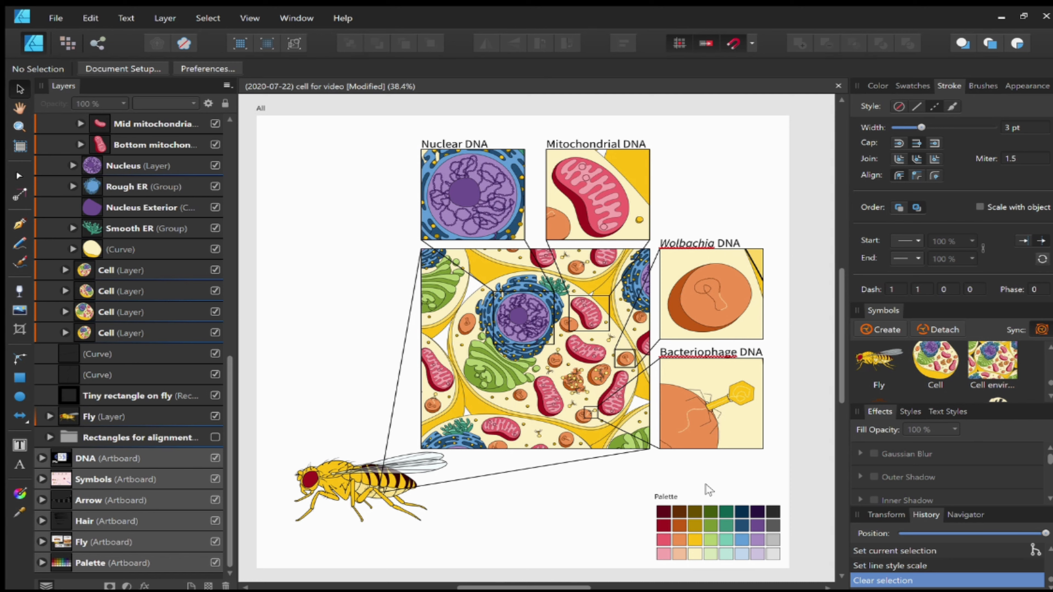
Step: Inspect the stroke settings of the phage, mitochondria and nucleus zoom rectangles, including the Scale with object option
{"action": "left_click", "coordinate": [690, 413]}
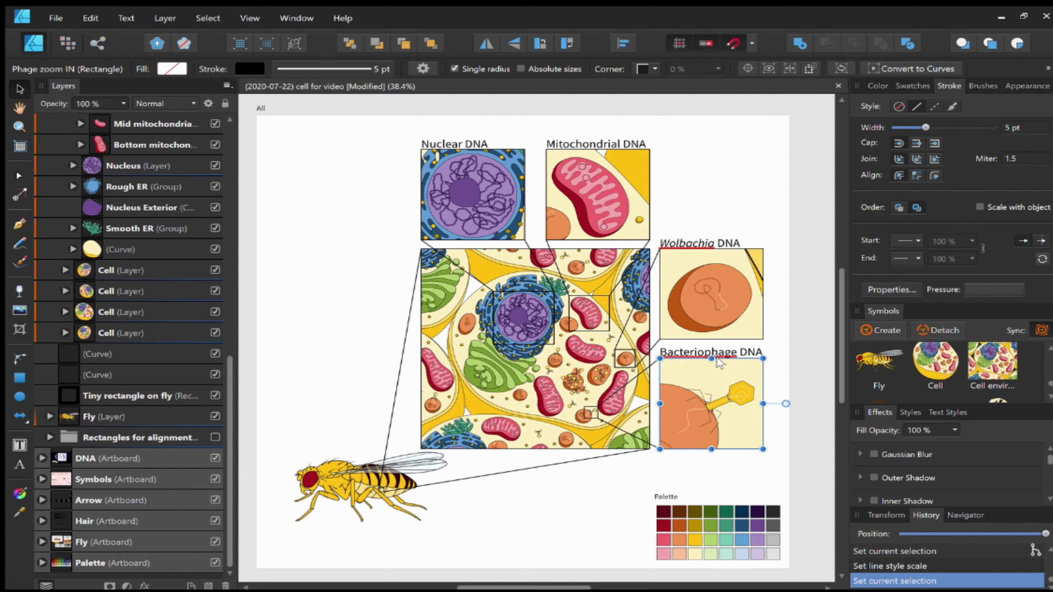
{"action": "left_click", "coordinate": [745, 322]}
{"action": "left_click", "coordinate": [644, 227]}
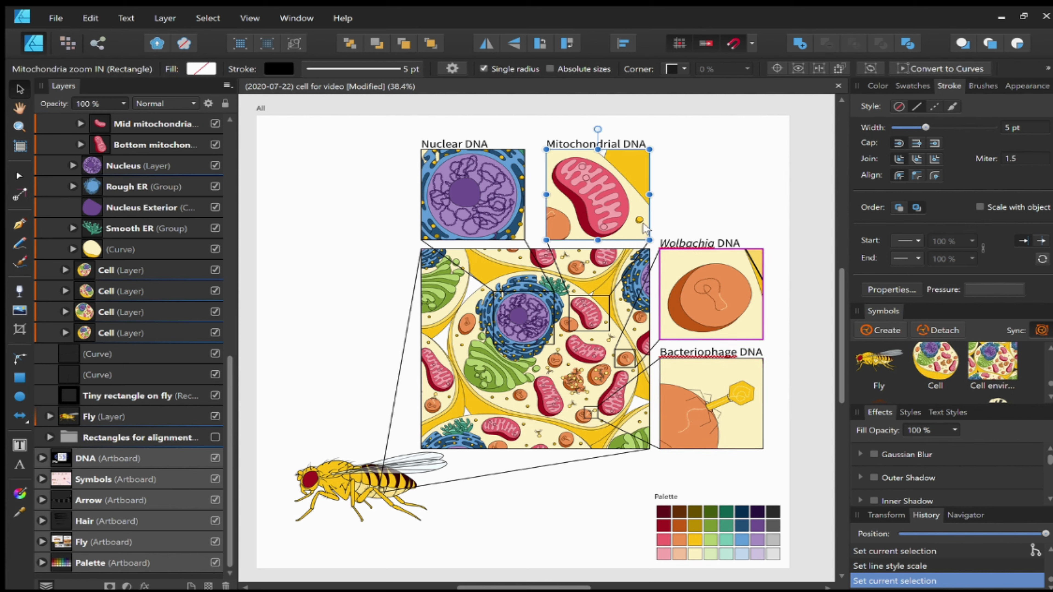
{"action": "left_click", "coordinate": [514, 231]}
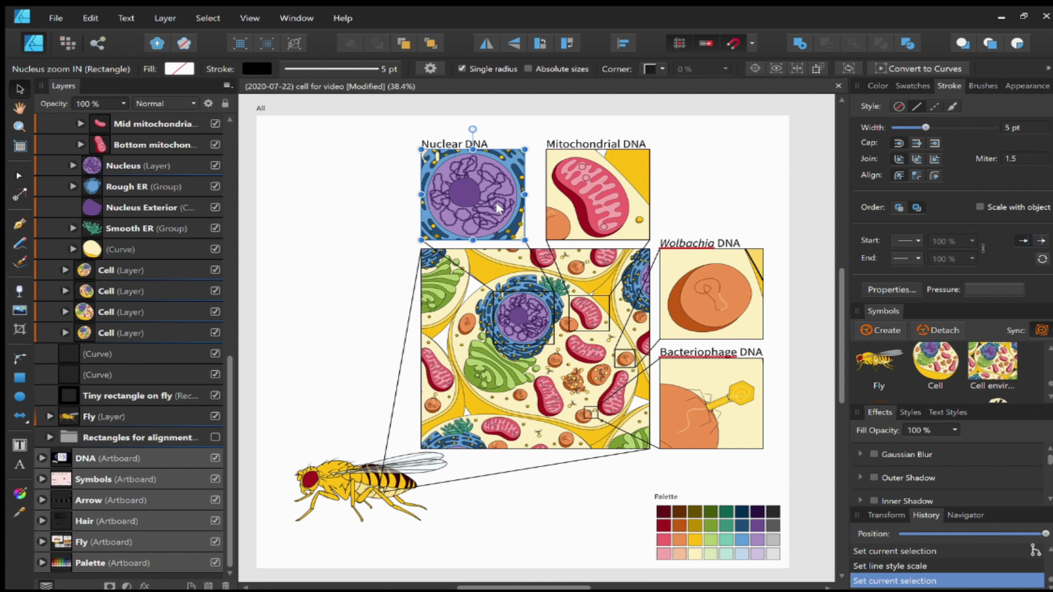
{"action": "left_click", "coordinate": [630, 193]}
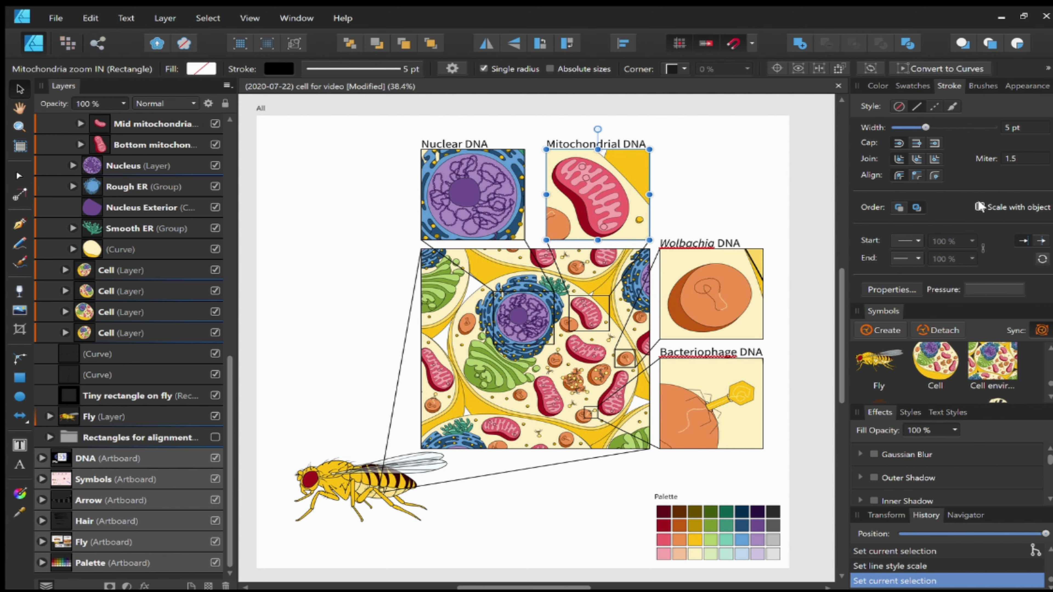
Step: Select all the Cell layers nested in the small rectangle of the Cell rectangle symbol
{"action": "left_click_drag", "start_coordinate": [412, 450], "coordinate": [672, 237]}
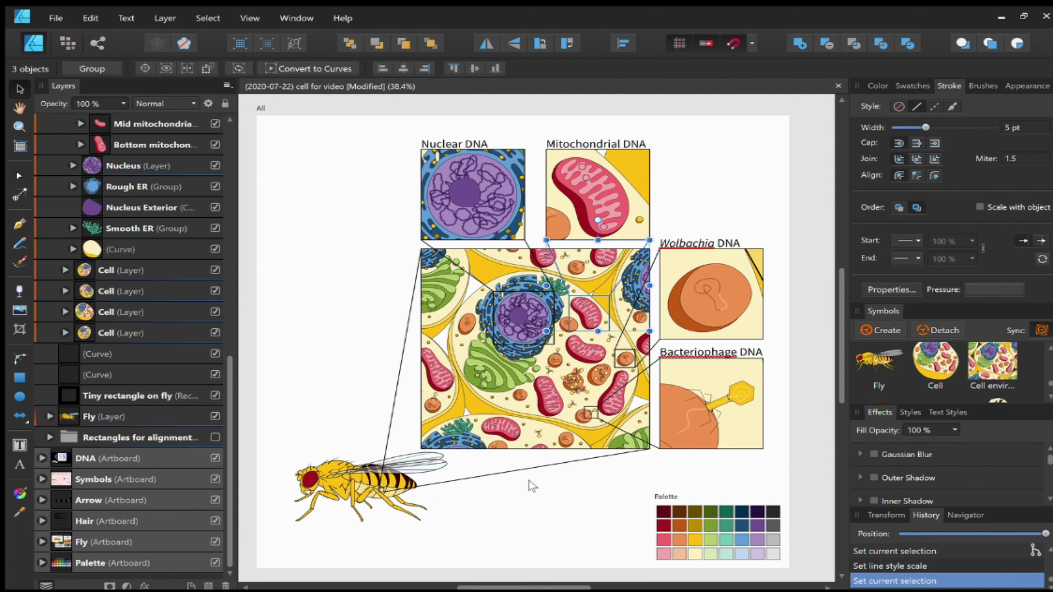
{"action": "left_click", "coordinate": [113, 333]}
{"action": "scroll", "coordinate": [112, 328], "scroll_direction": "up", "scroll_amount": 10}
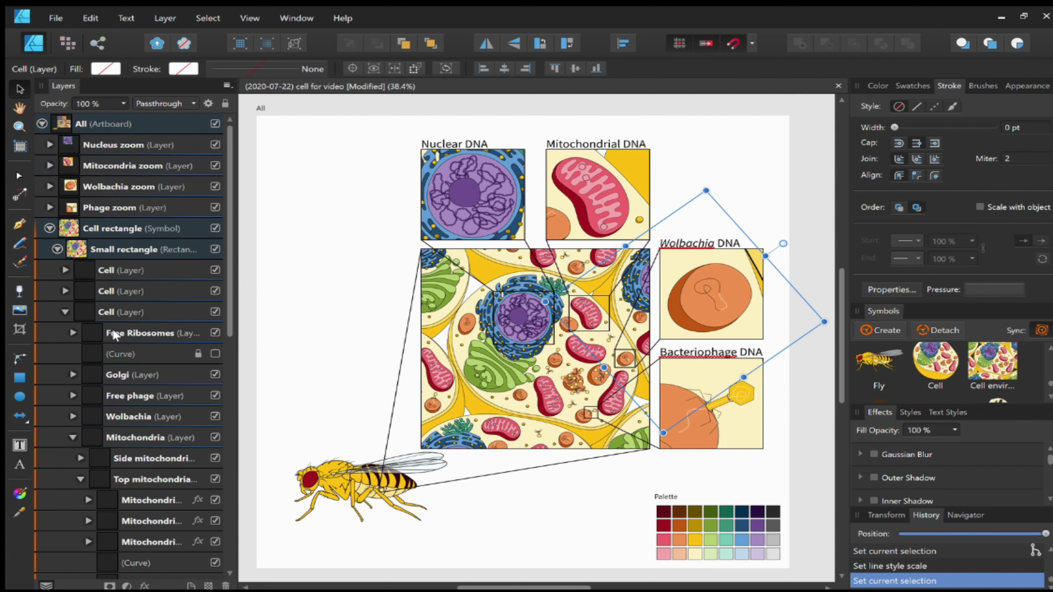
{"action": "left_click", "coordinate": [105, 271], "text": "shift"}
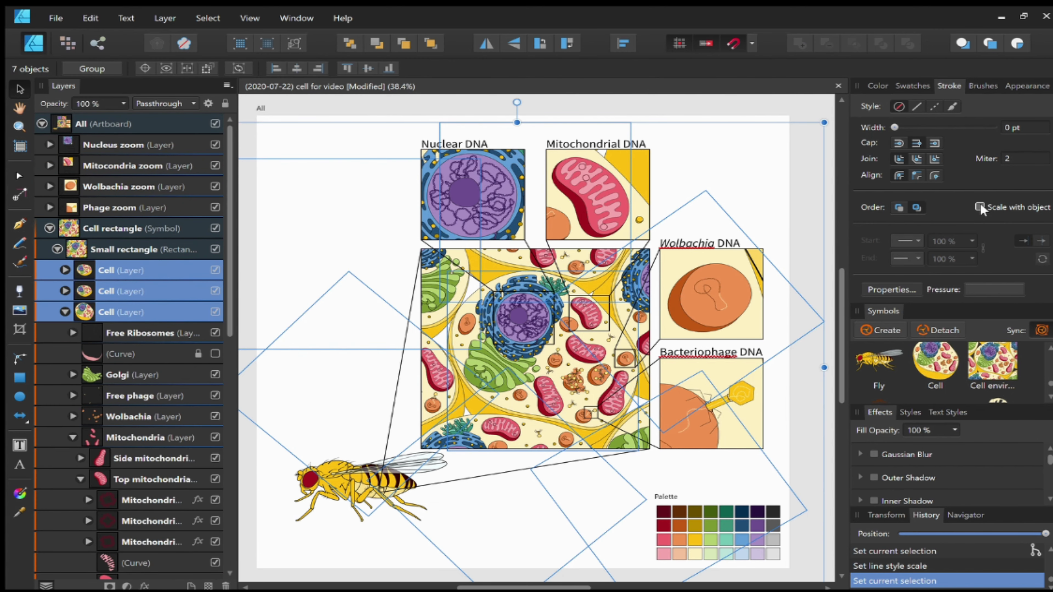